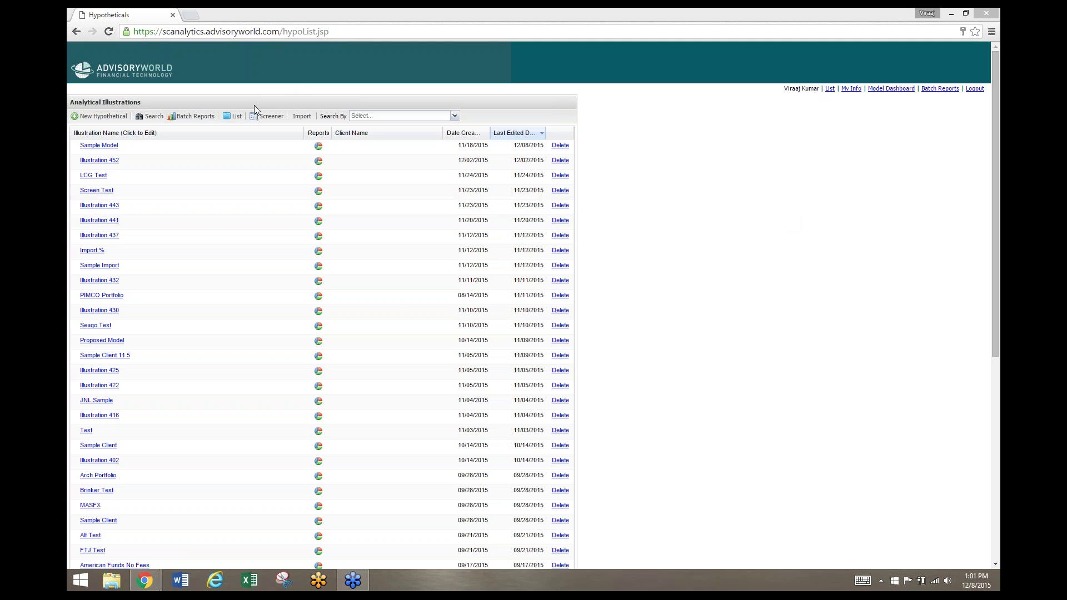
Open the asset list and start a new asset in the AdvisoryWorld folder under Managed Models.
left_click(235, 116)
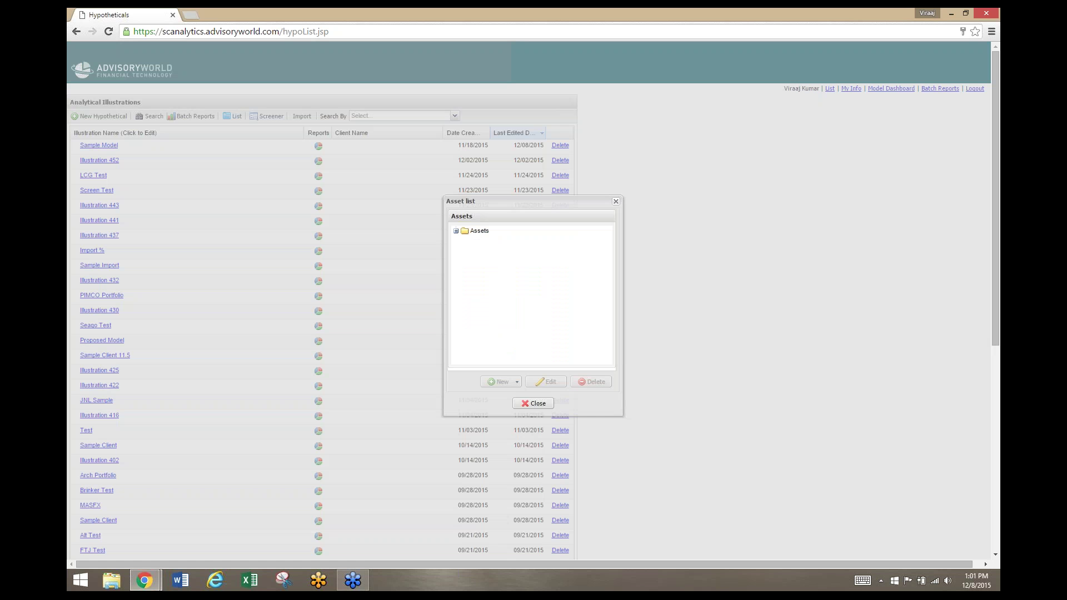
left_click(455, 232)
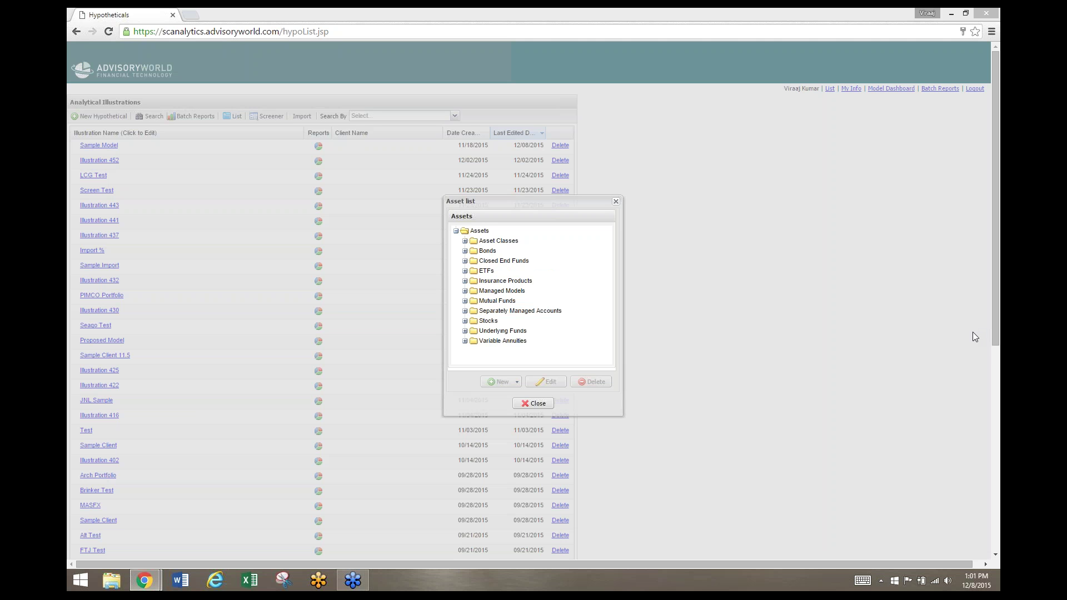
left_click(466, 291)
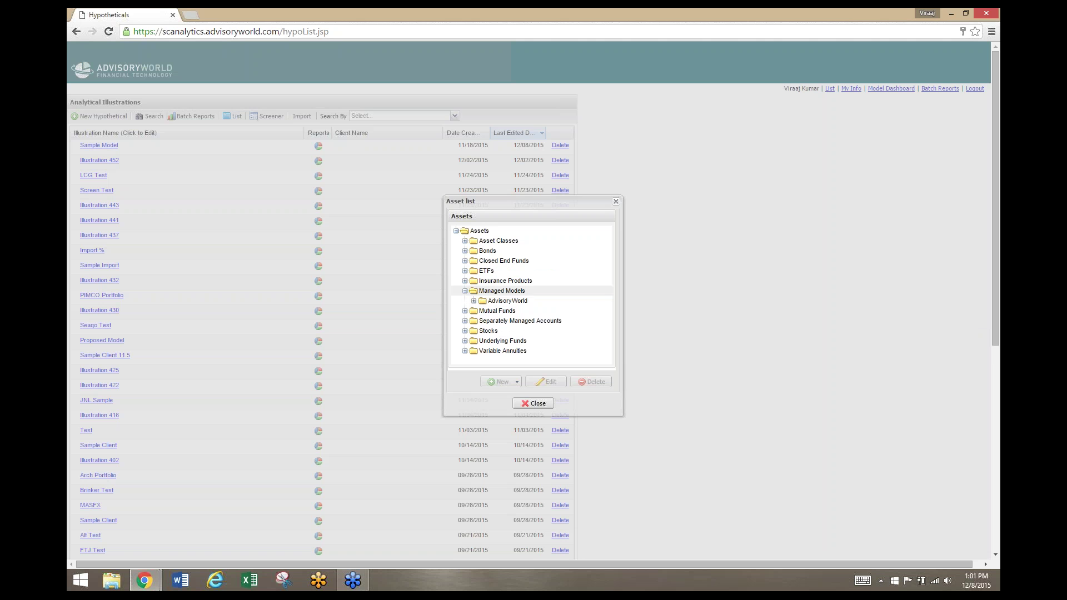
left_click(506, 304)
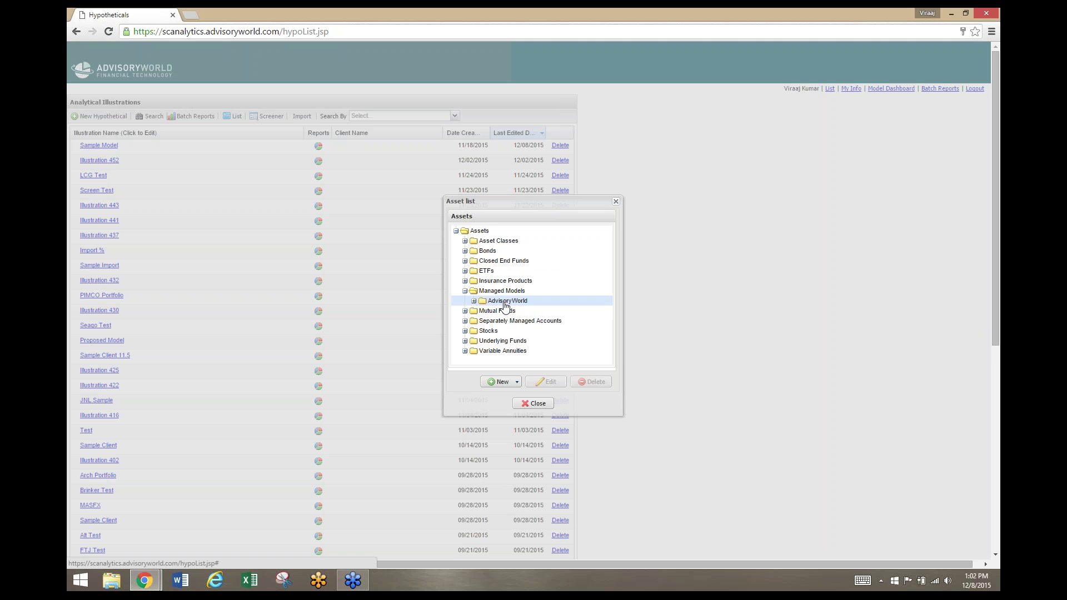
left_click(511, 384)
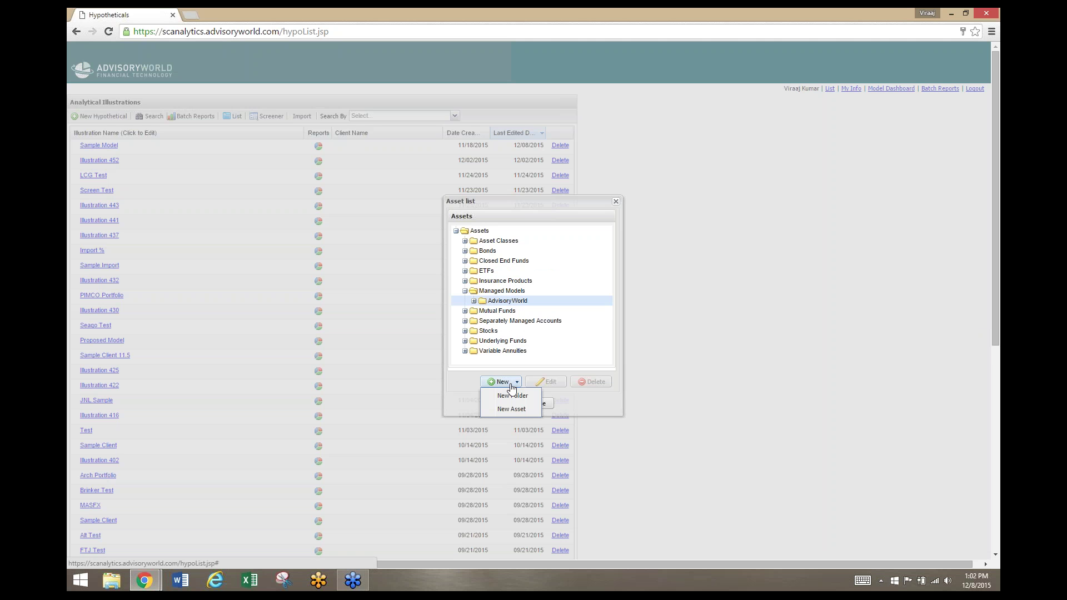
left_click(509, 410)
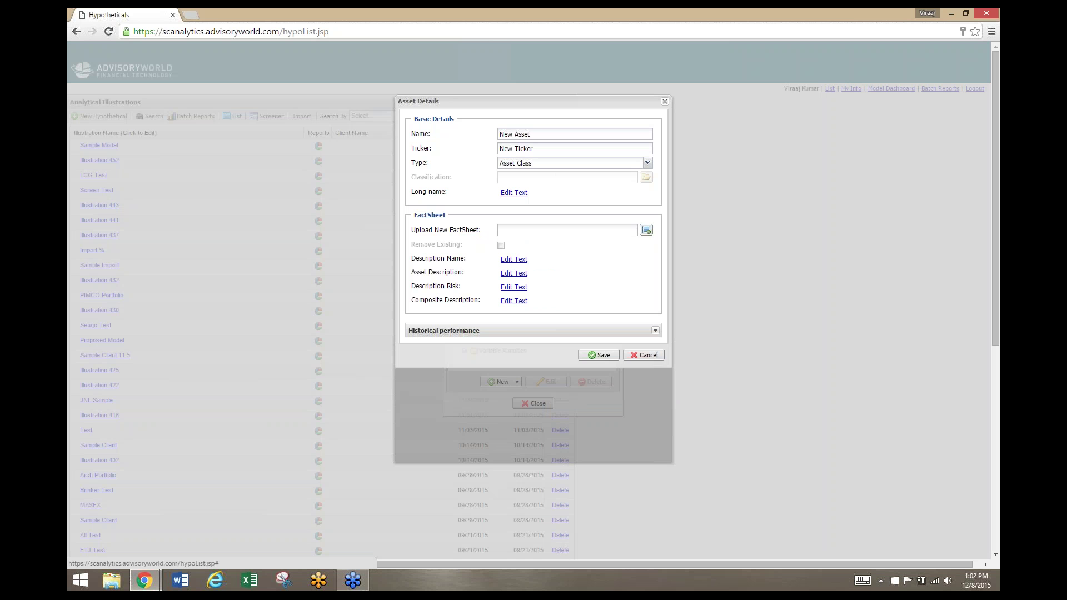
Name the new asset AdvisoryWorld Test, give it the ticker AW_TEST and set its type to Investment.
triple_click(539, 132)
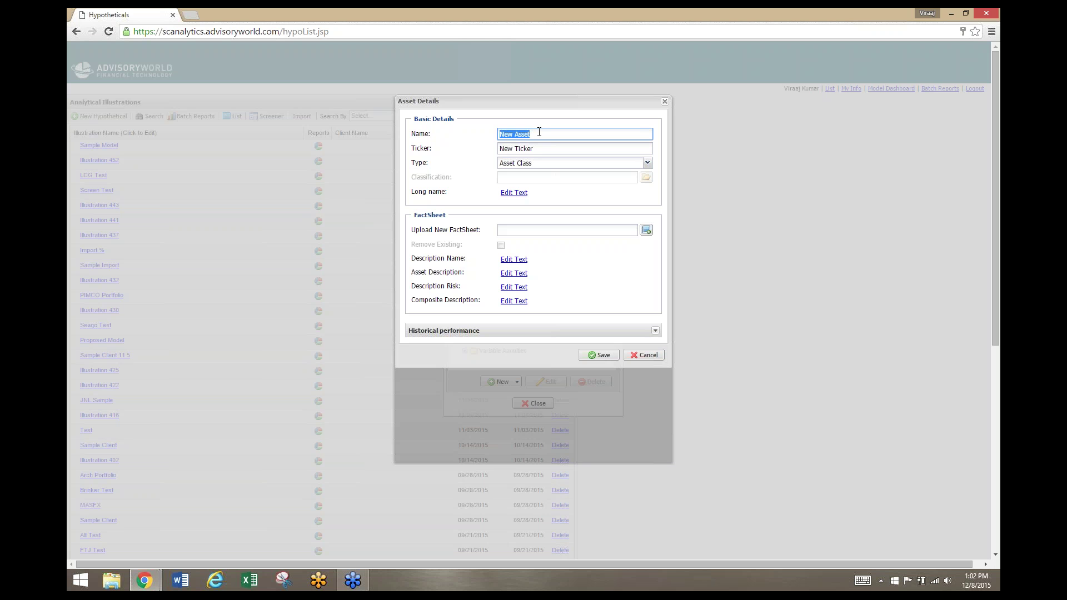
type("AdvisoryWorld Test")
key("Tab")
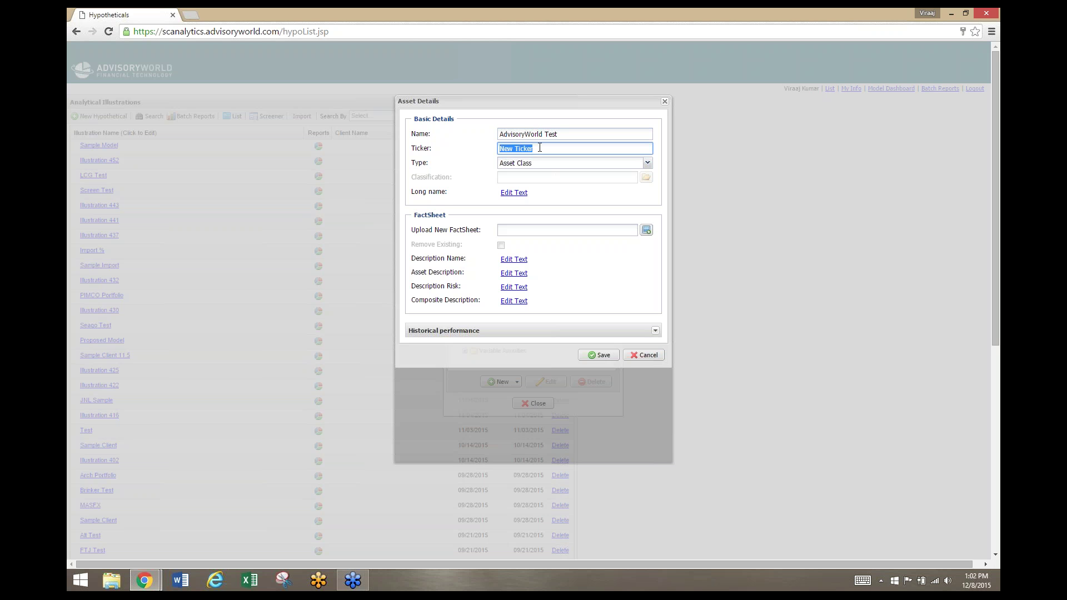
type("AW_TEST")
left_click(649, 165)
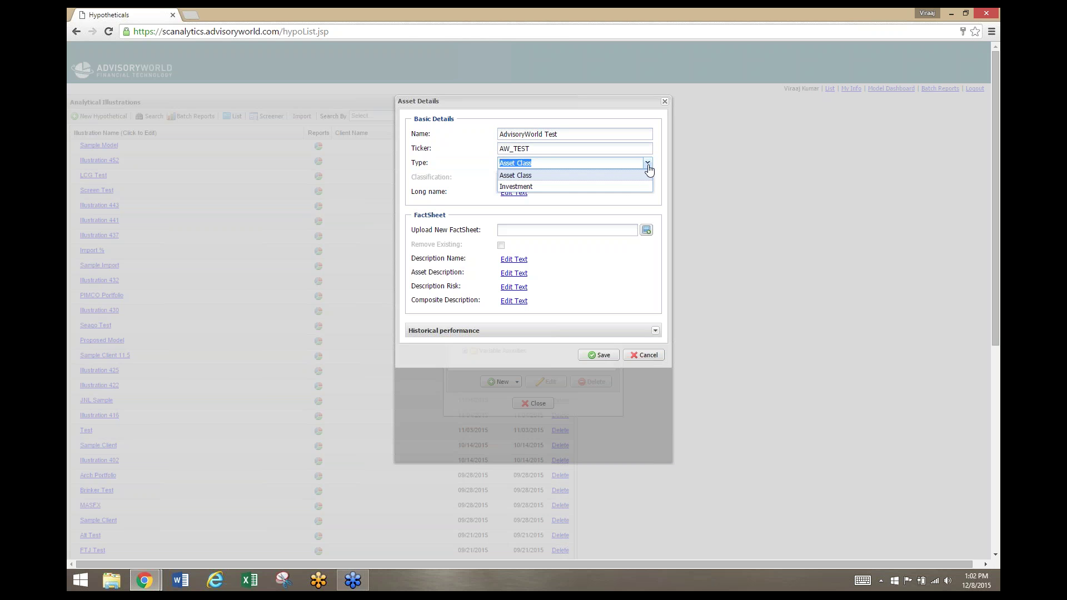
left_click(645, 186)
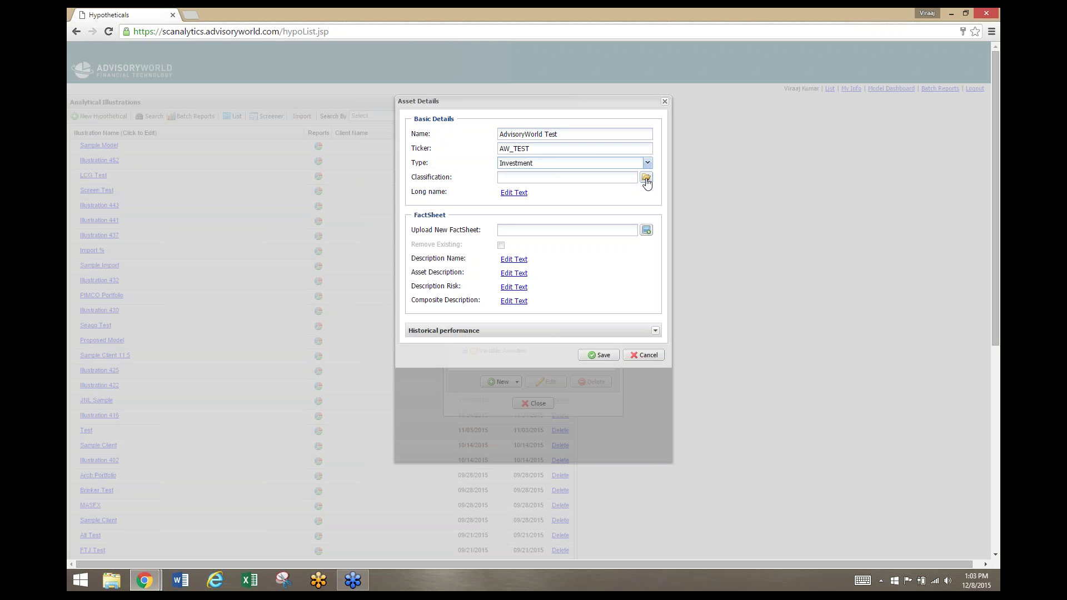
Set the asset's classification to S&P 500 Reinvested from the S folder of Asset Classes.
left_click(647, 179)
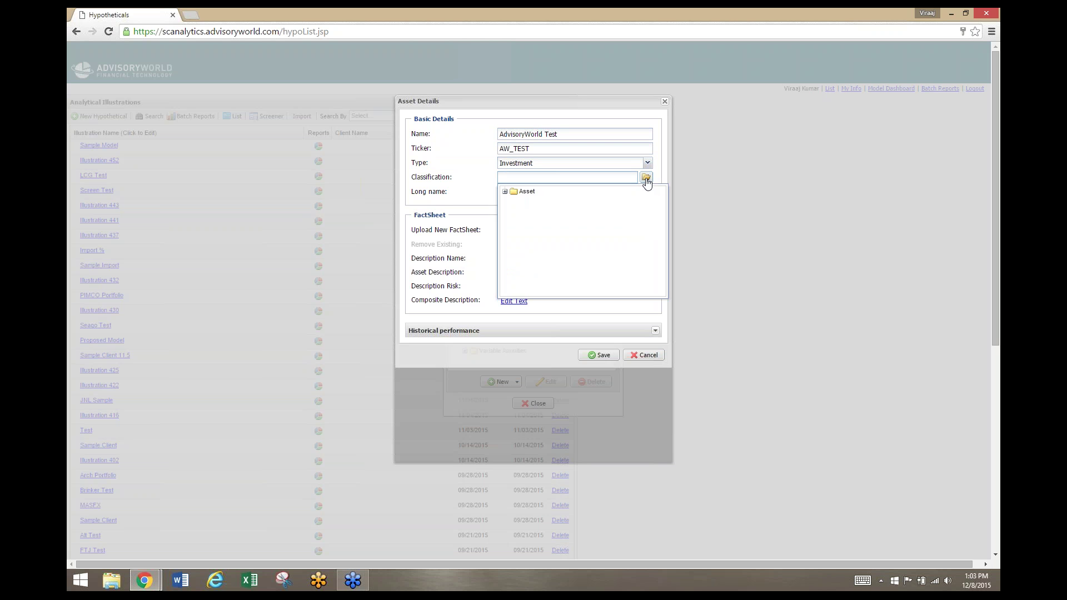
left_click(505, 193)
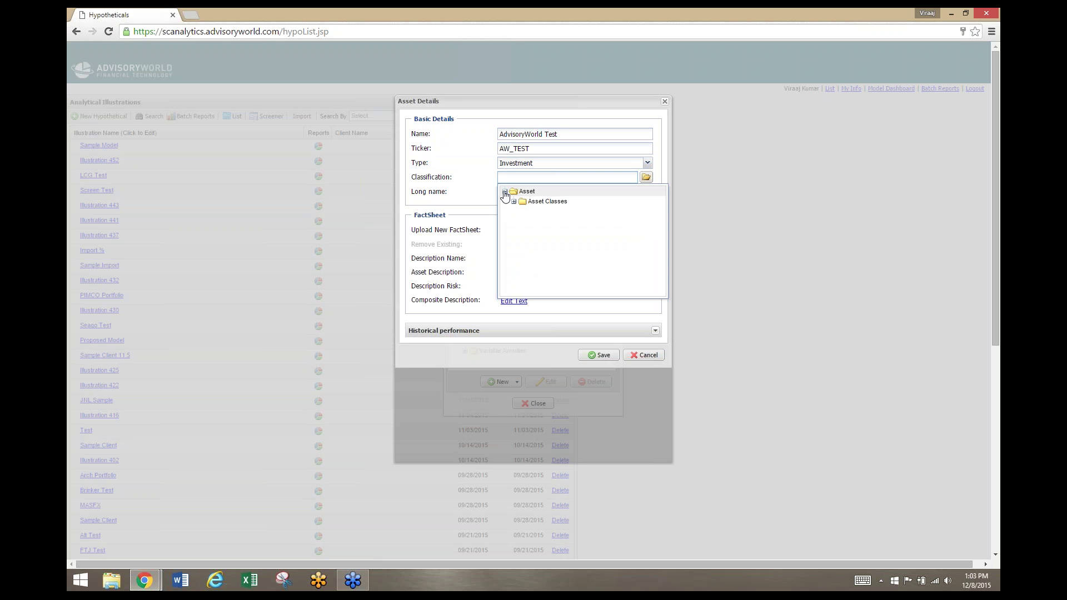
left_click(514, 201)
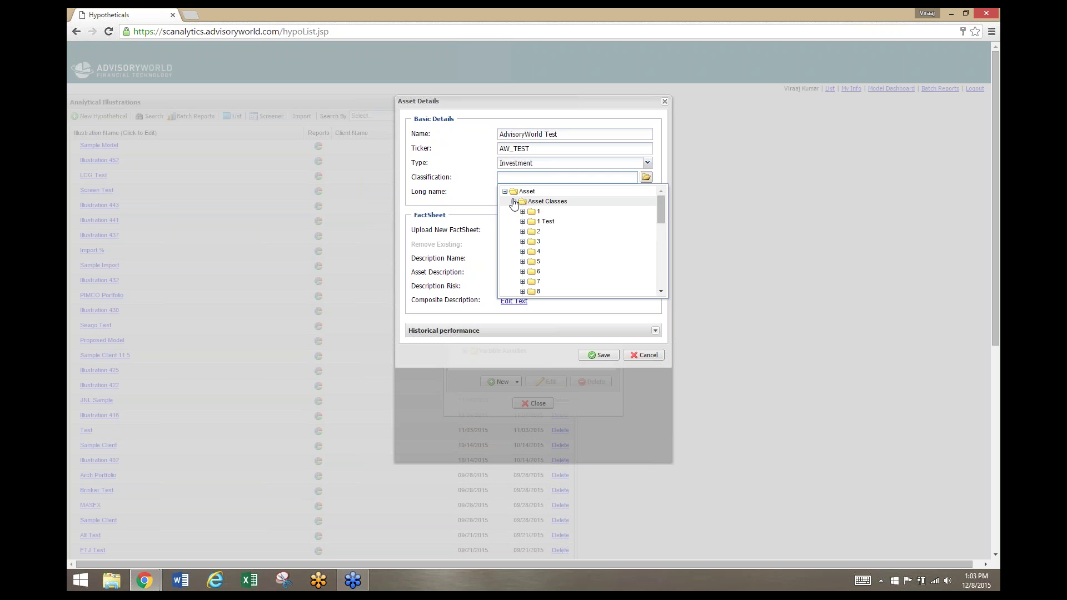
scroll(520, 228, "down", 5)
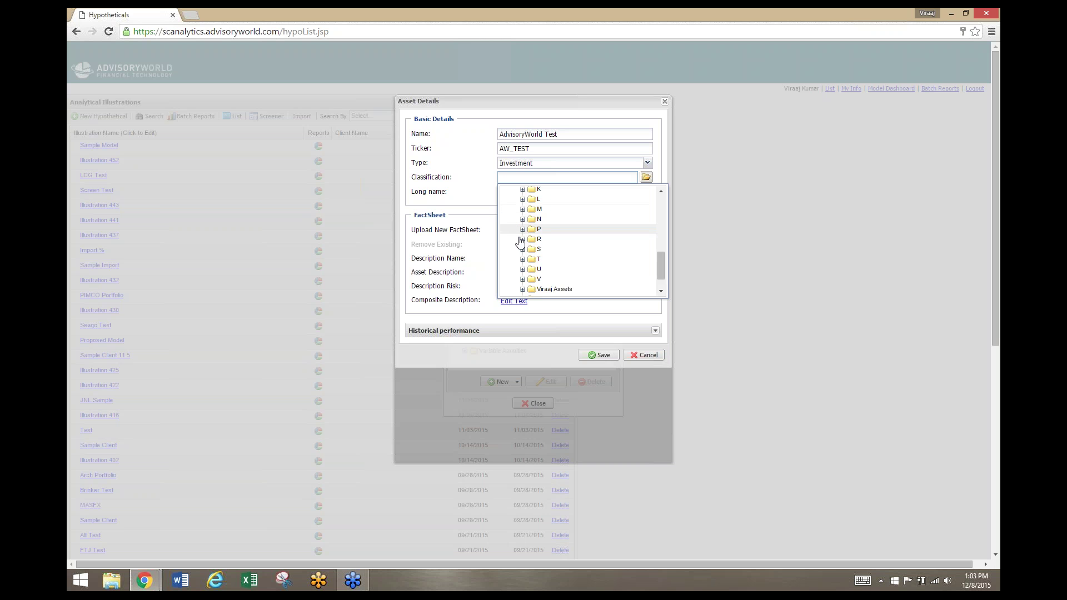
left_click(523, 250)
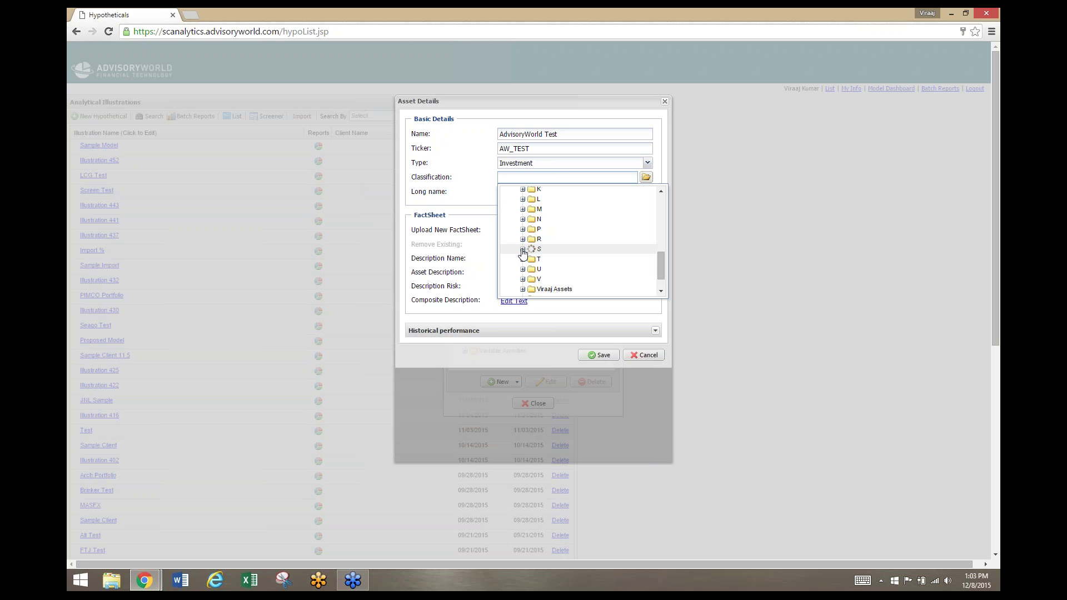
left_click_drag(661, 206, 660, 217)
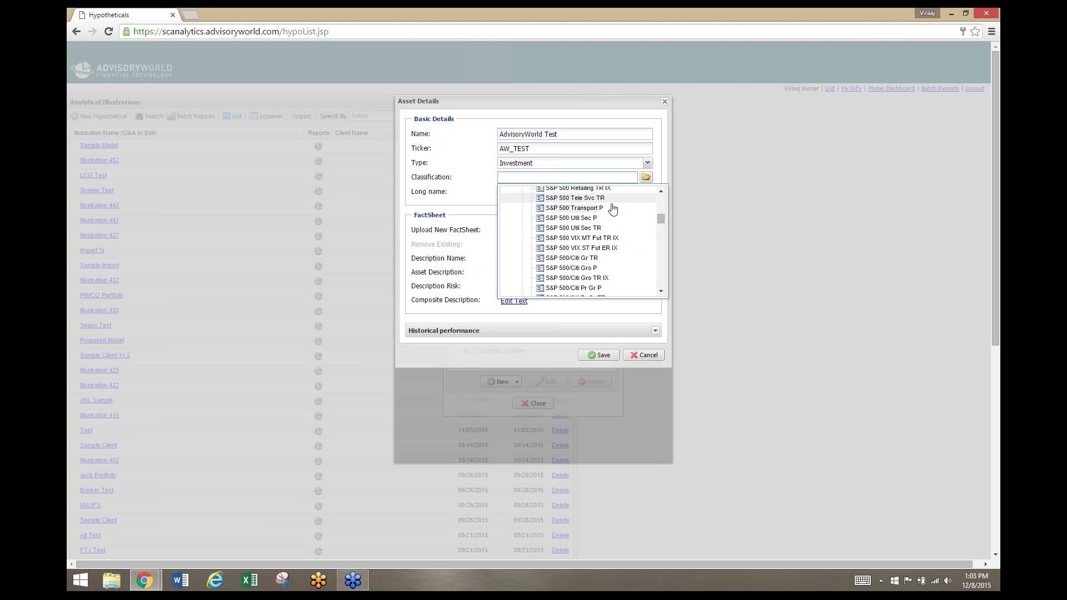
scroll(621, 226, "up", 1)
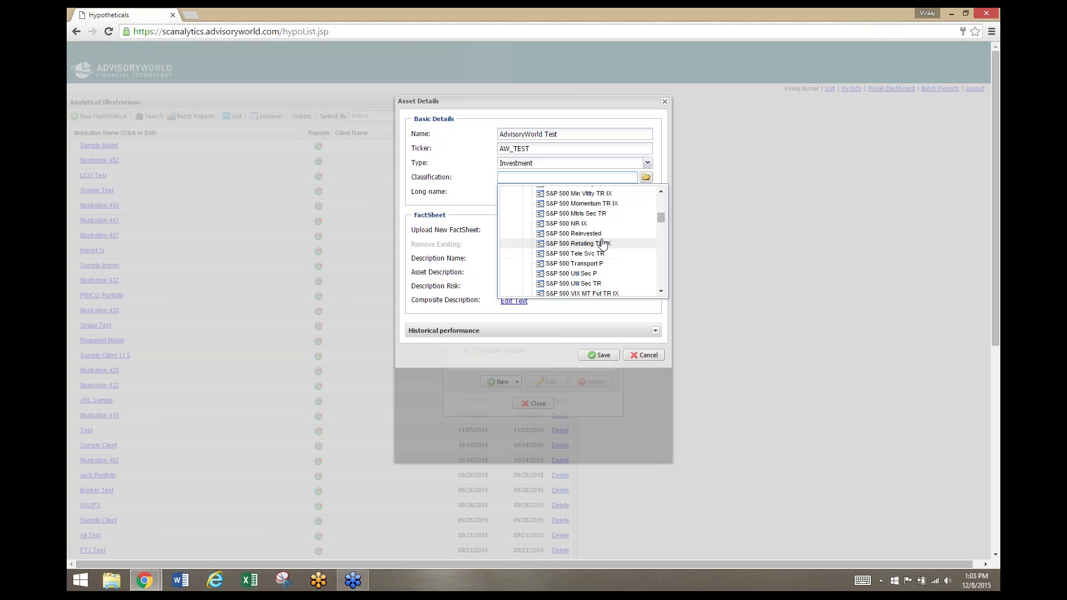
left_click(578, 234)
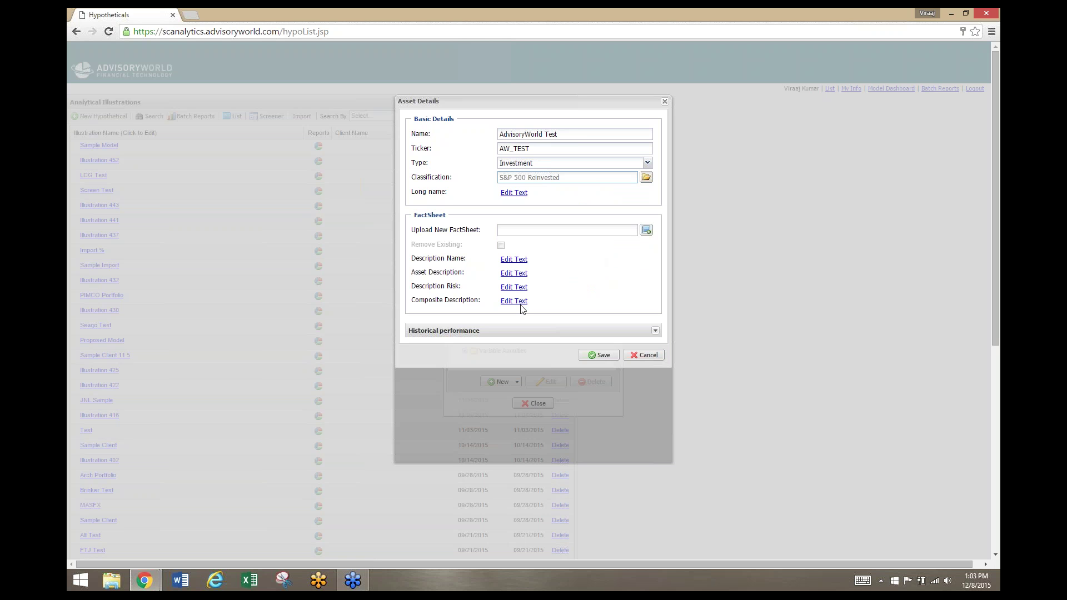
Download the historical performance CSV template and save it in Downloads as "asset_monthly_performance test12.8".
left_click(656, 332)
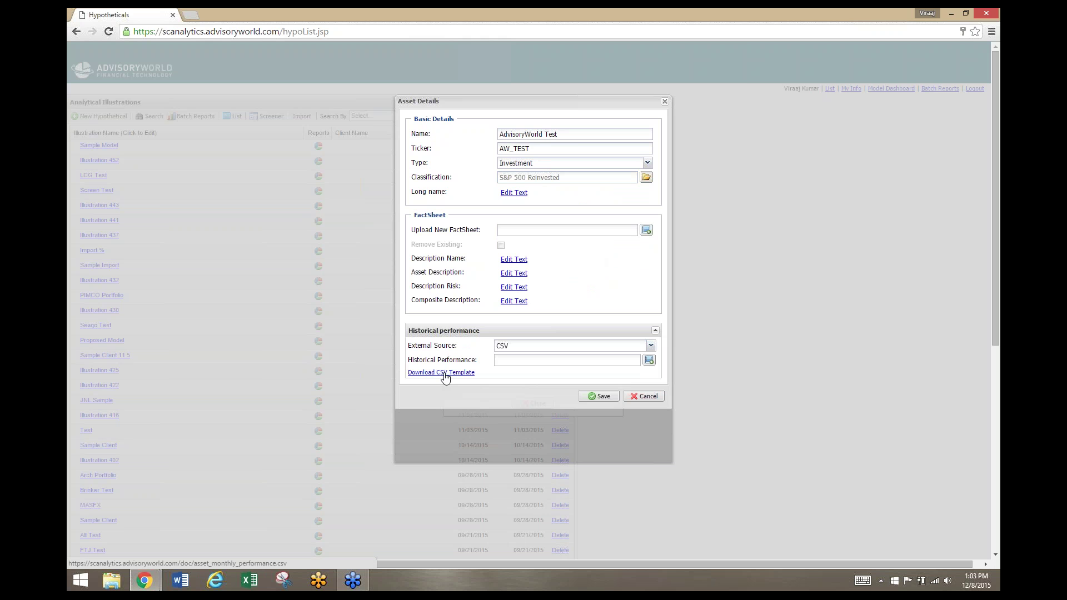
left_click(445, 373)
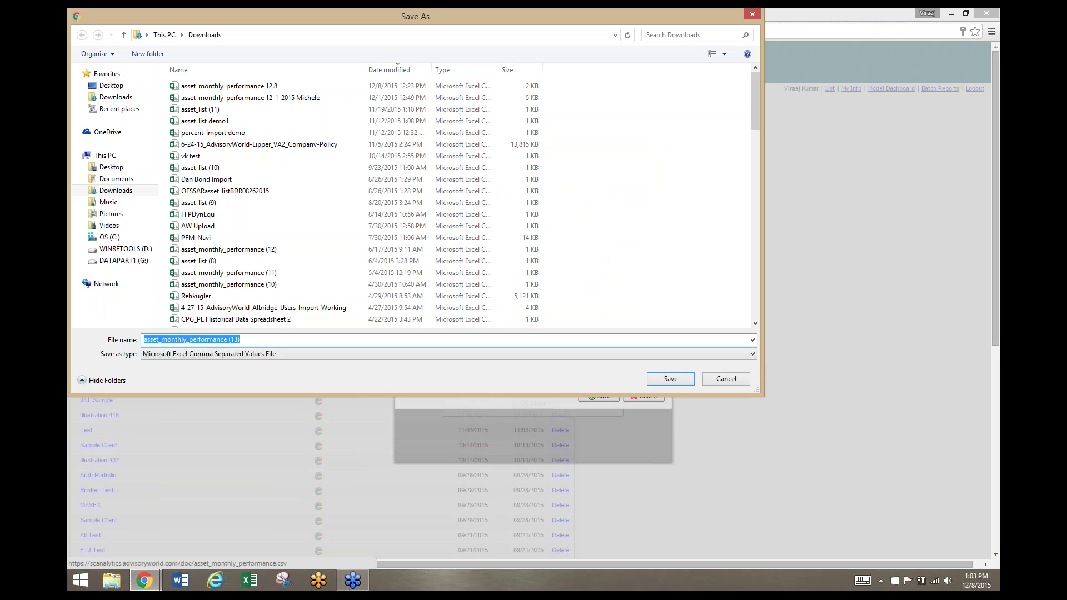
key("End")
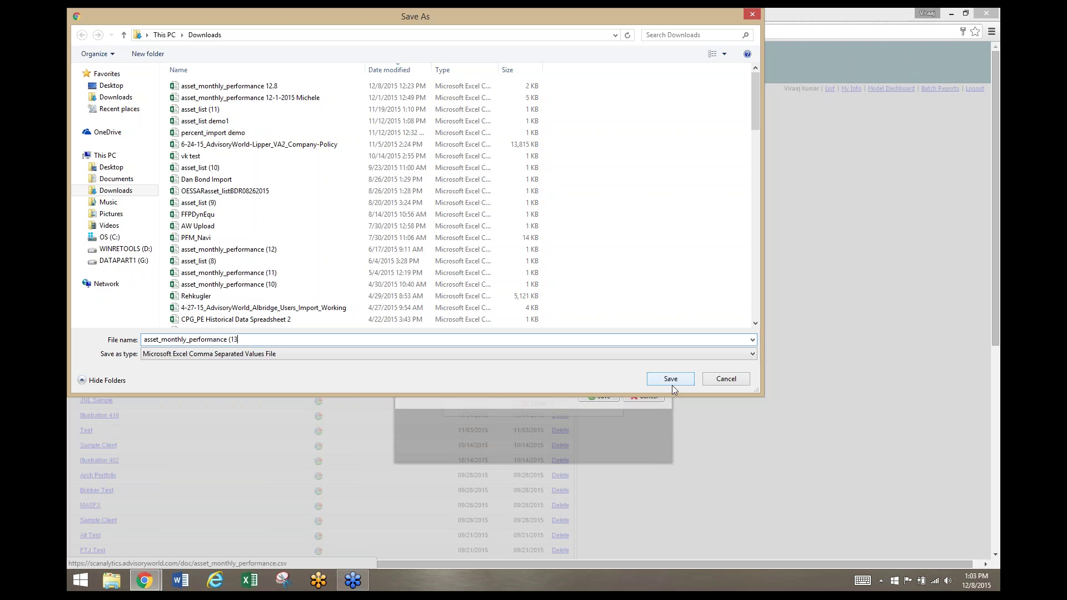
key("BackSpace")
key("BackSpace")
key("BackSpace")
key("BackSpace")
type("test 12.8")
key("Return")
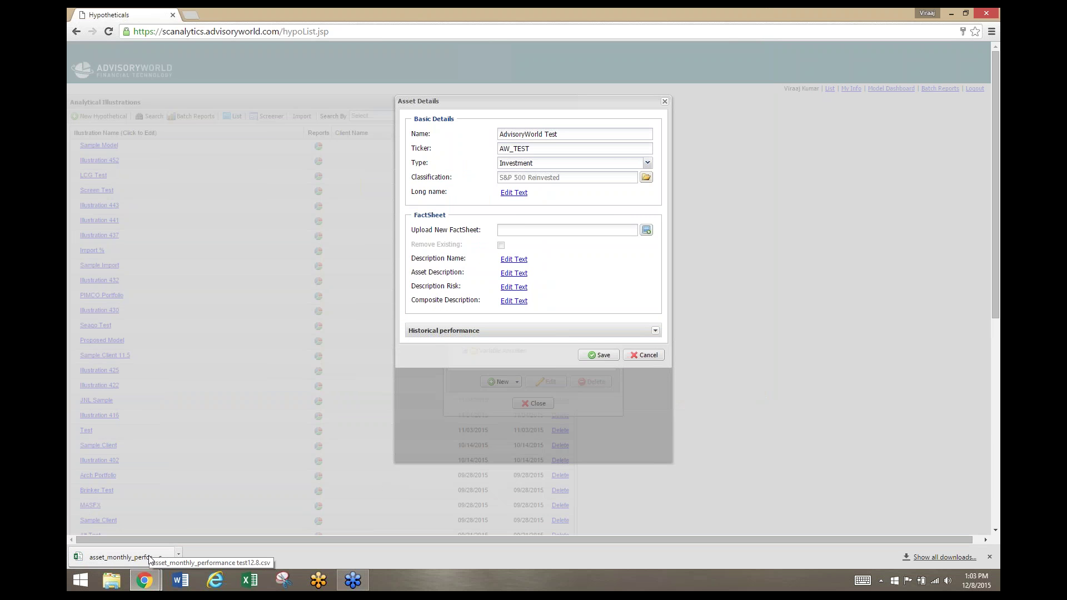
Open the downloaded CSV template in Excel, dismiss the Office update notice and reduce the window so the asset form shows behind it.
left_click(149, 558)
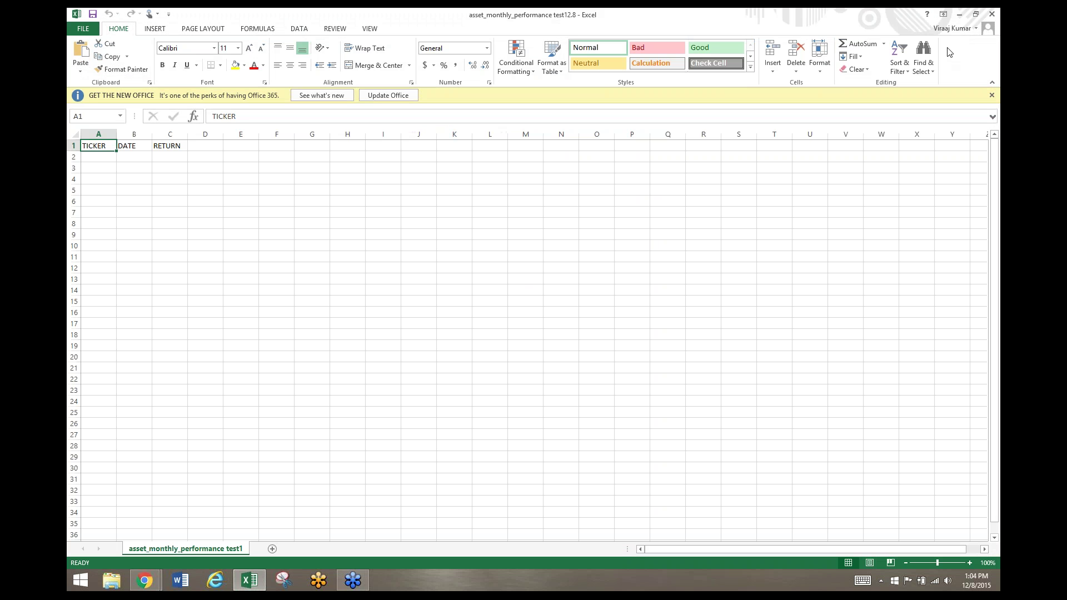
left_click(991, 95)
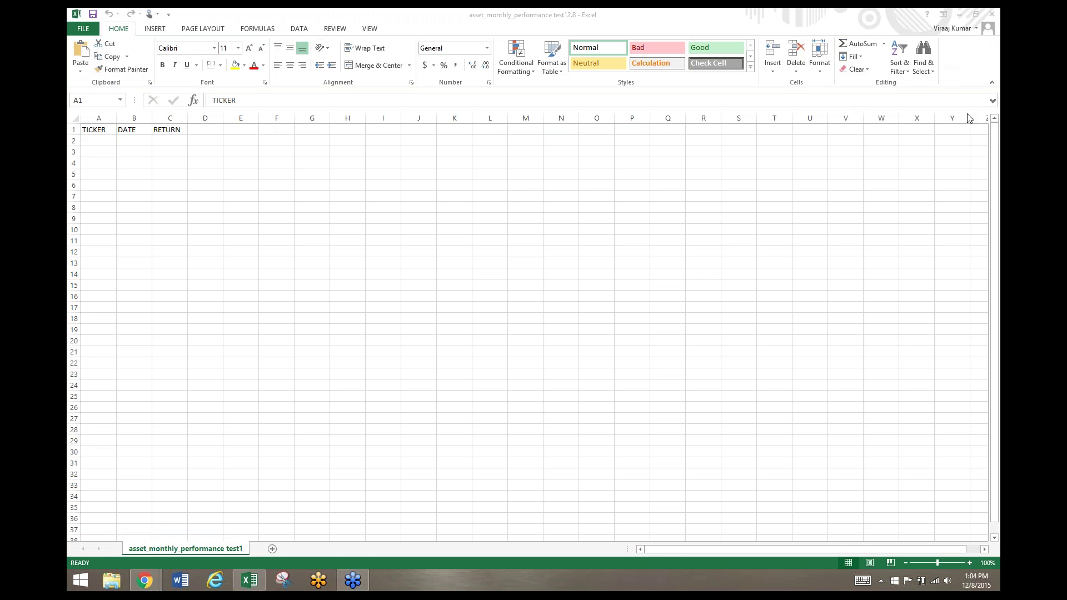
left_click(975, 15)
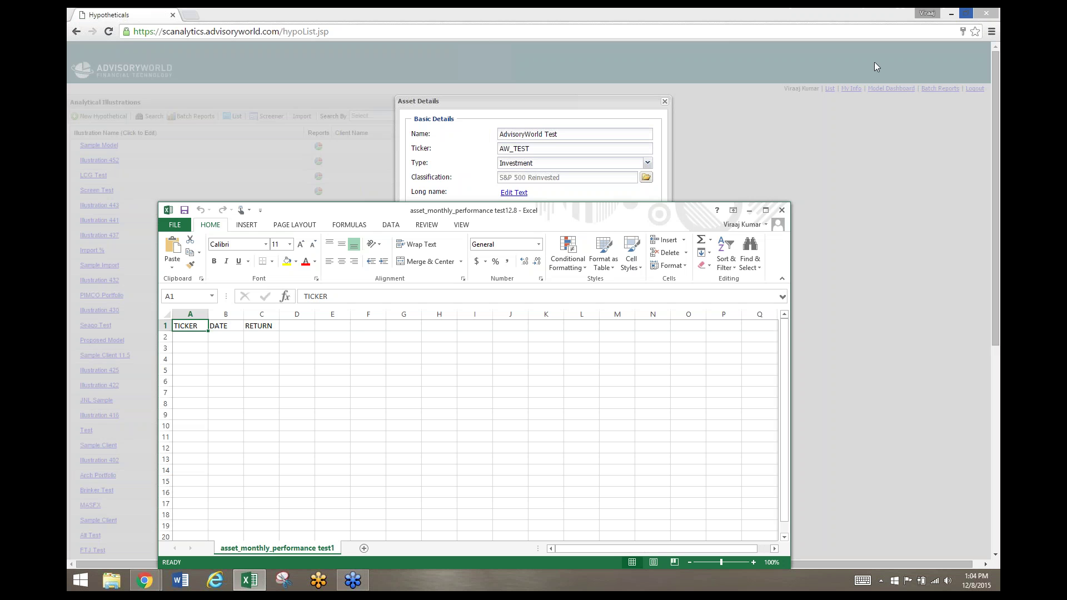
Copy the ticker AW_TEST from the asset form into cell A2 of the Excel template.
double_click(551, 148)
key("ctrl+c")
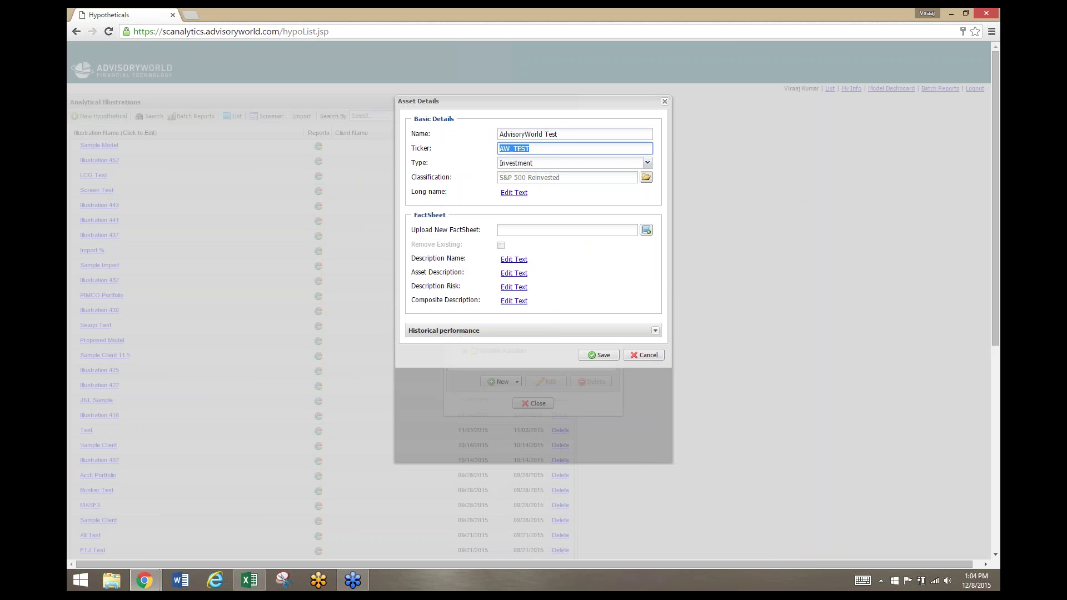
left_click(249, 581)
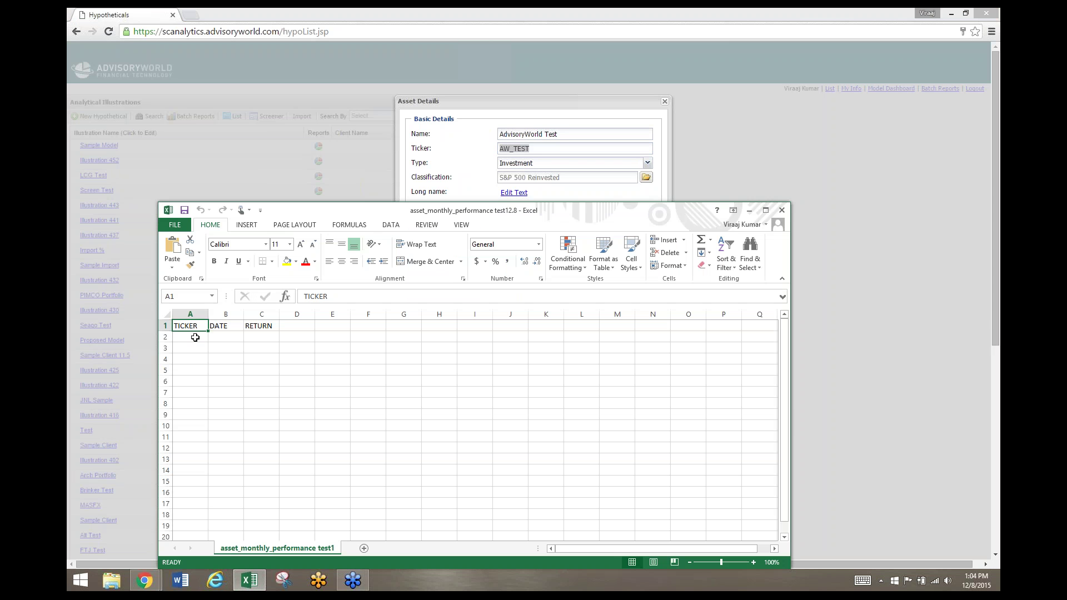
left_click(195, 338)
key("ctrl+v")
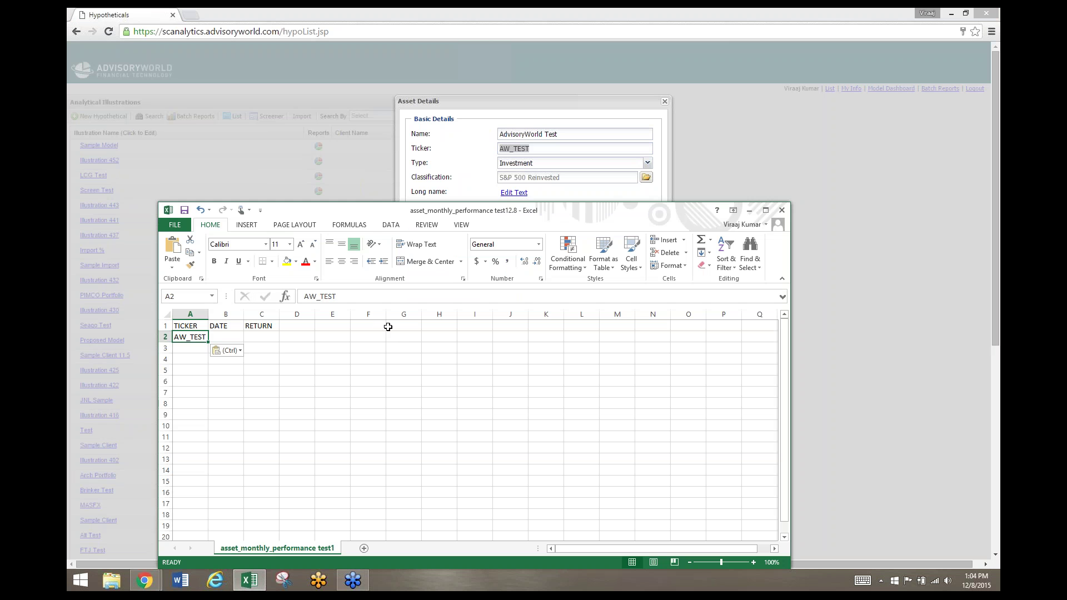
left_click(541, 147)
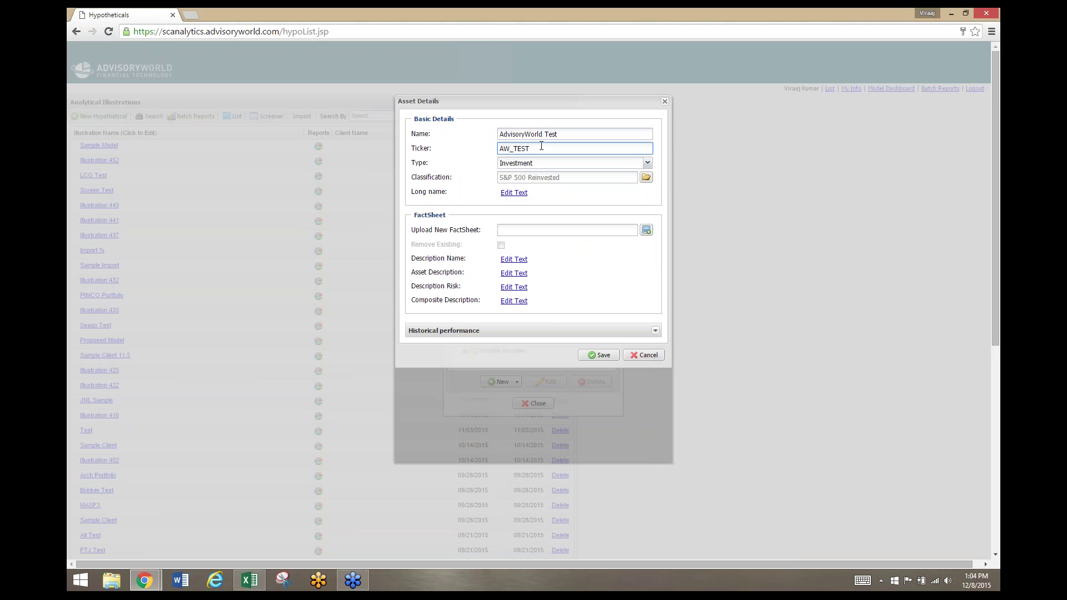
left_click(249, 580)
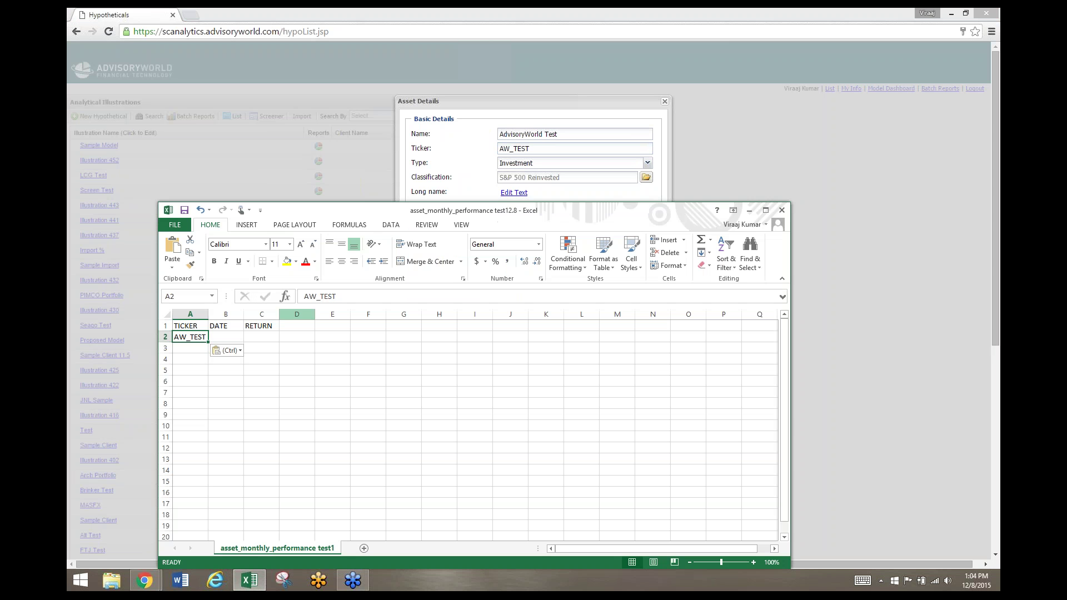
Enter 1/31/2009 in B2 and 2/28/2009 in B3, and extend the month-end date series down to B84.
left_click(230, 337)
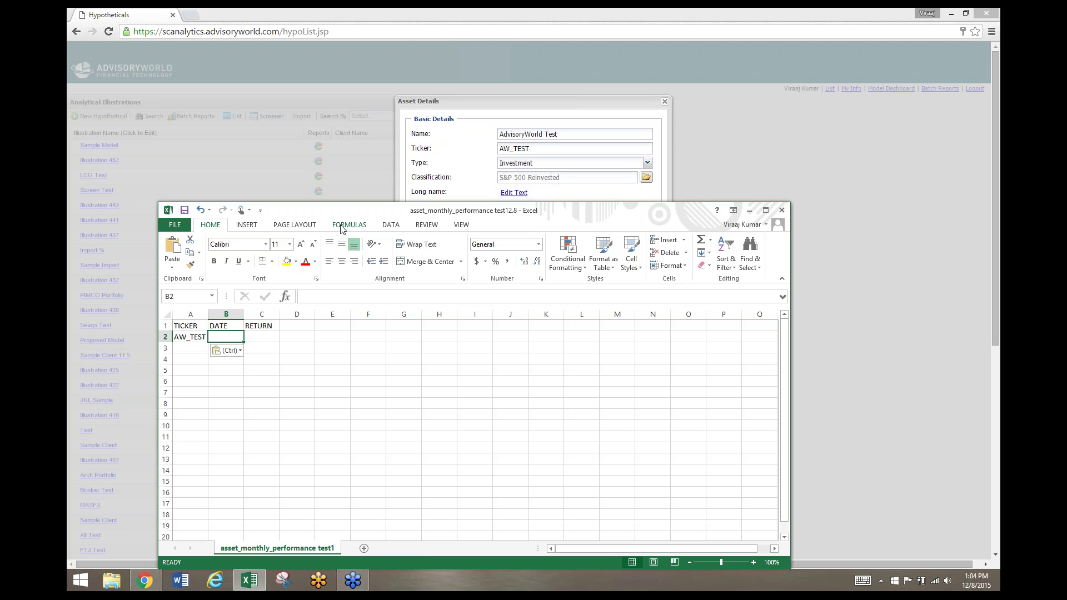
type("1/")
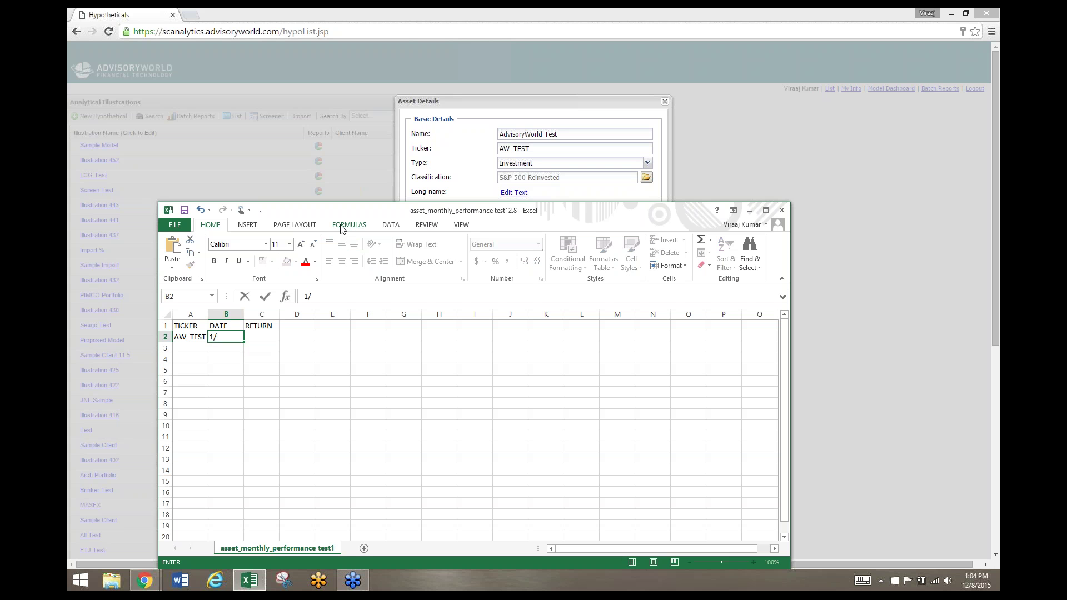
type("31/2009")
key("Return")
type("2/2")
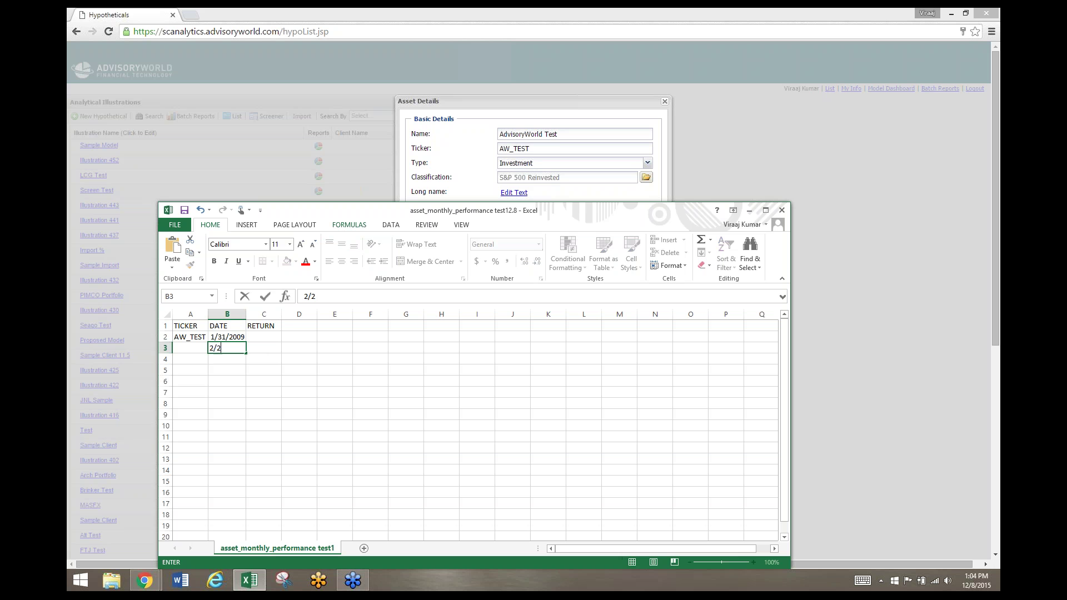
type("8/2009")
key("Return")
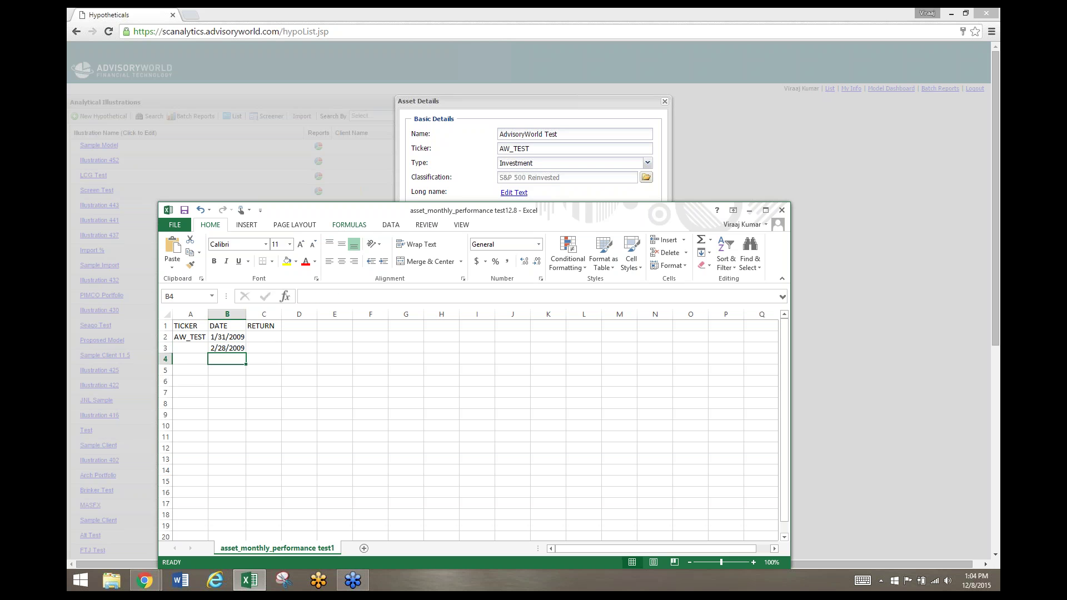
left_click_drag(231, 338, 237, 443)
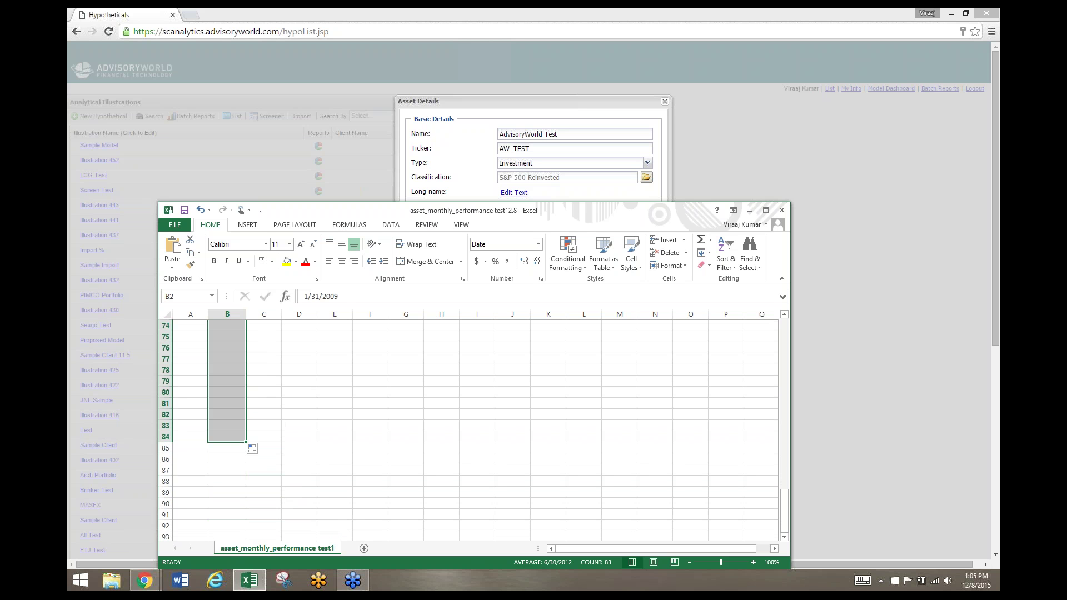
Widen the date column to fit its dates and copy the ticker AW_TEST from A2 into A3 through A84.
scroll(237, 420, "up", 20)
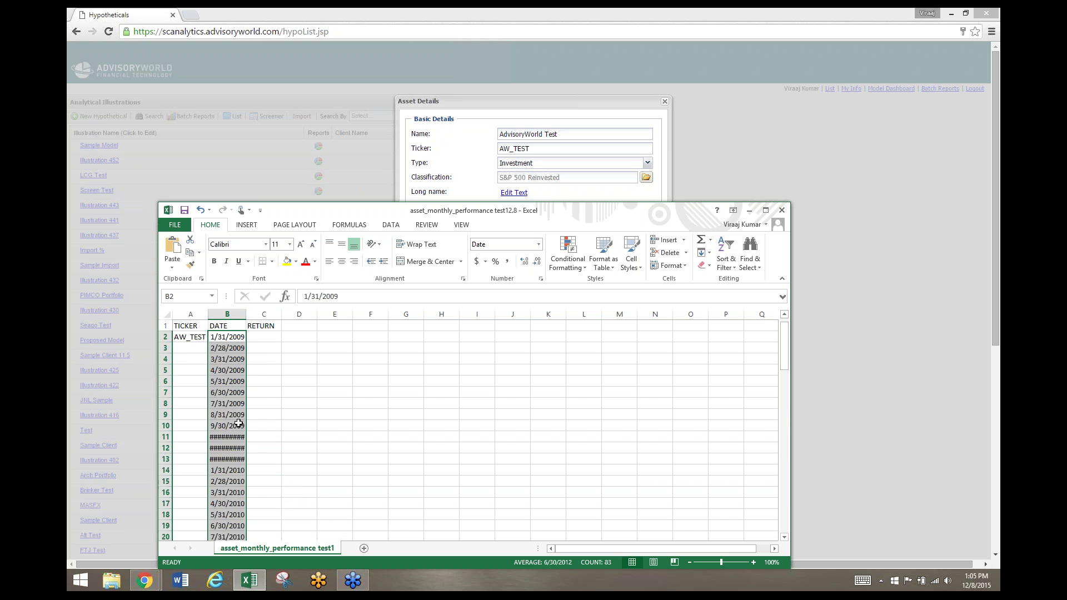
double_click(246, 314)
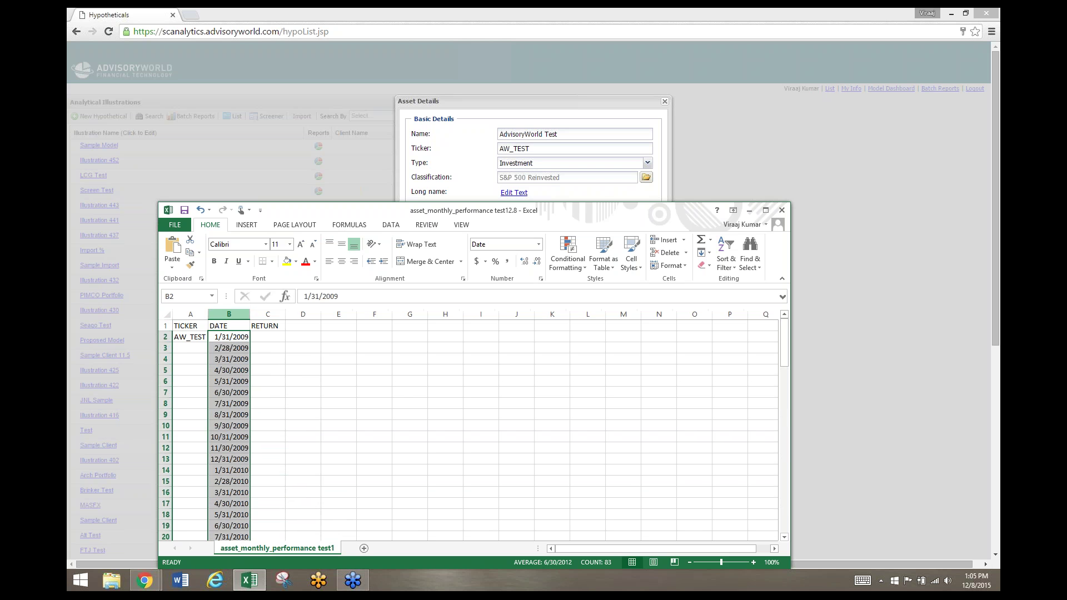
left_click(194, 339)
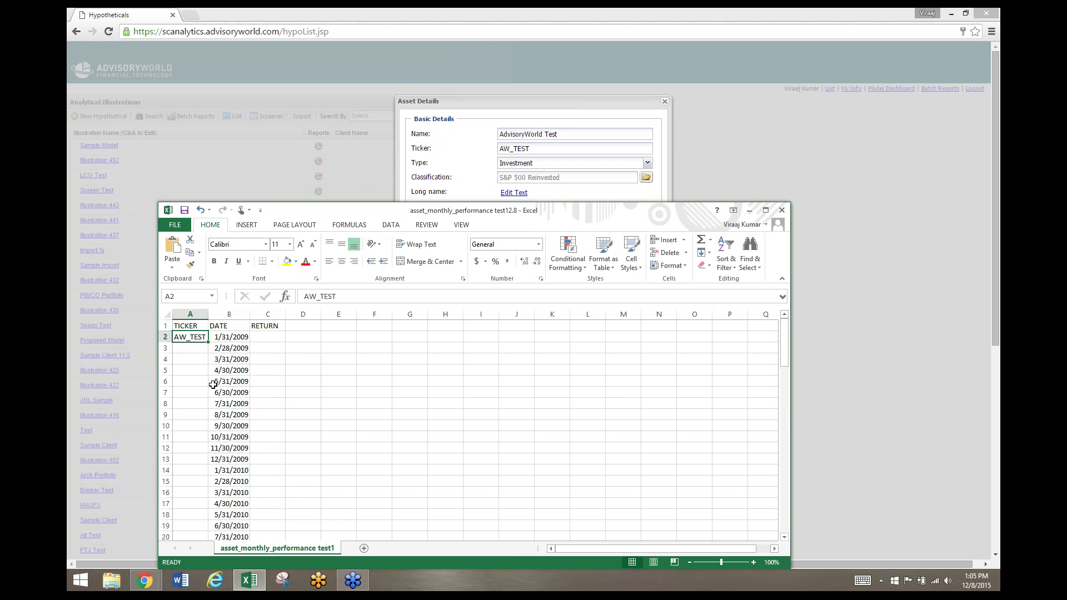
key("ctrl+c")
left_click_drag(200, 349, 186, 512)
key("ctrl+v")
scroll(186, 512, "up", 20)
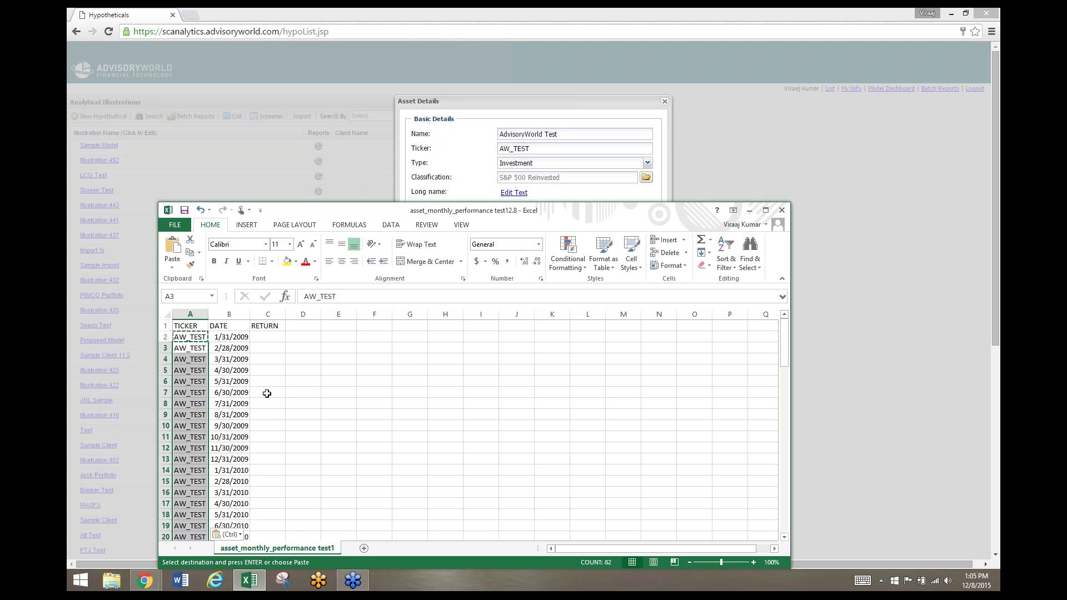
Enter a return of .01 in C2 and copy it down the RETURN column through C84.
left_click(274, 337)
key("Escape")
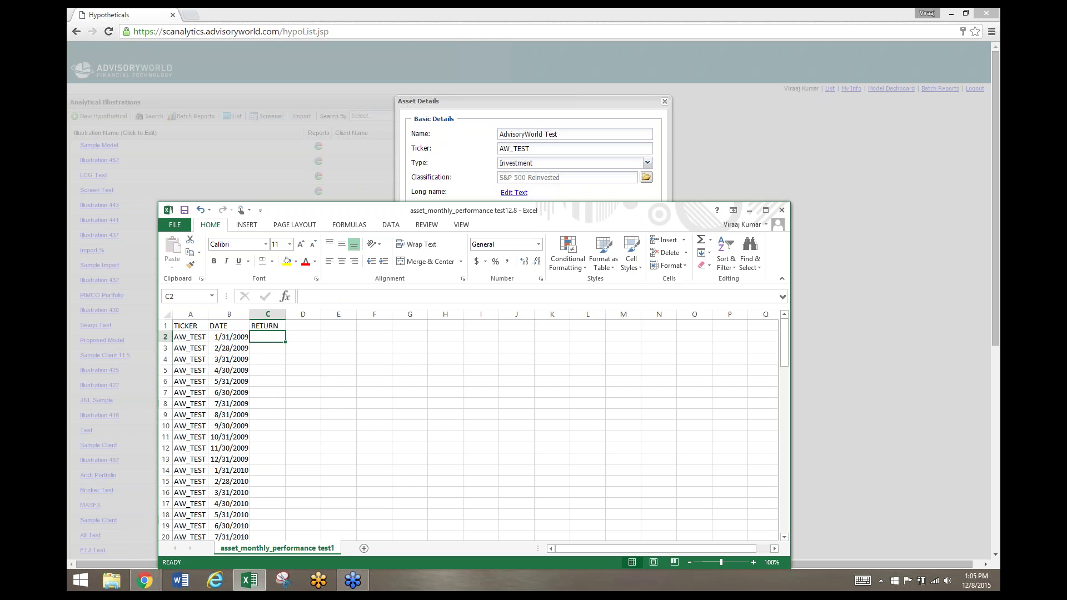
left_click_drag(409, 213, 388, 175)
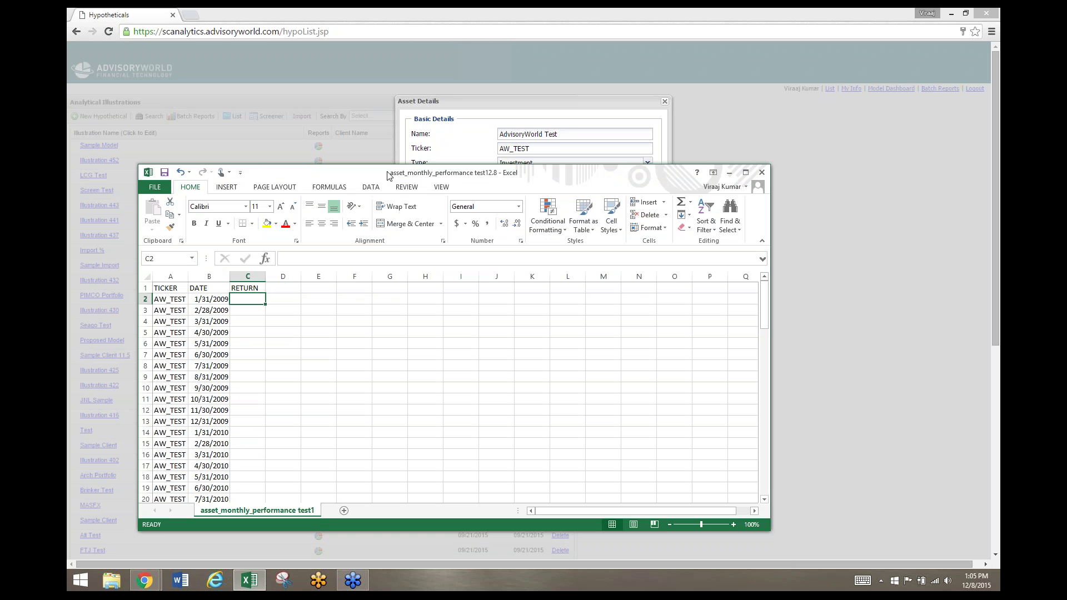
type("0.01")
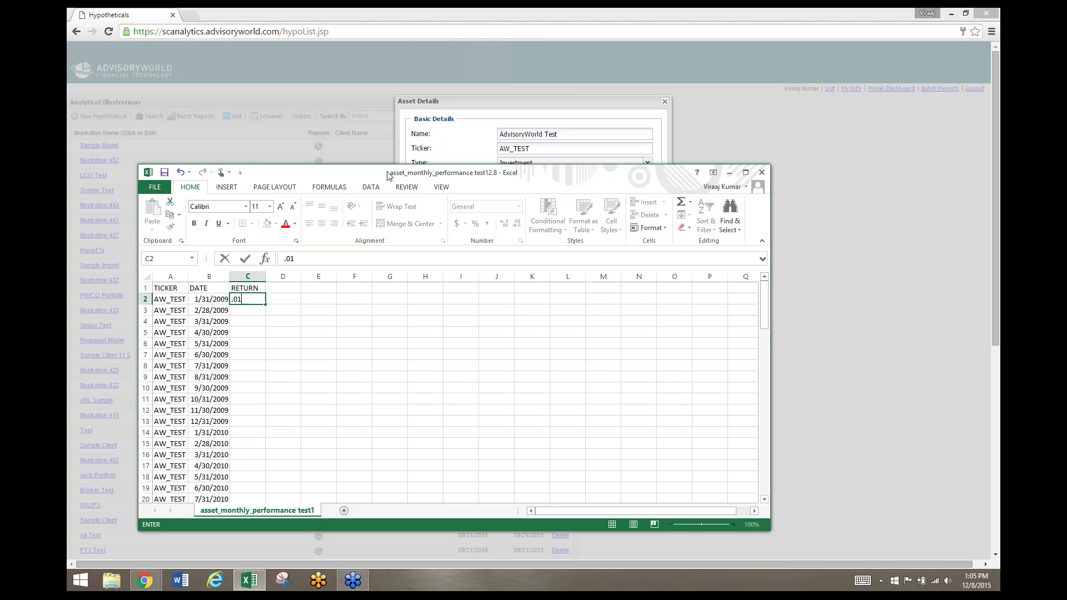
key("Return")
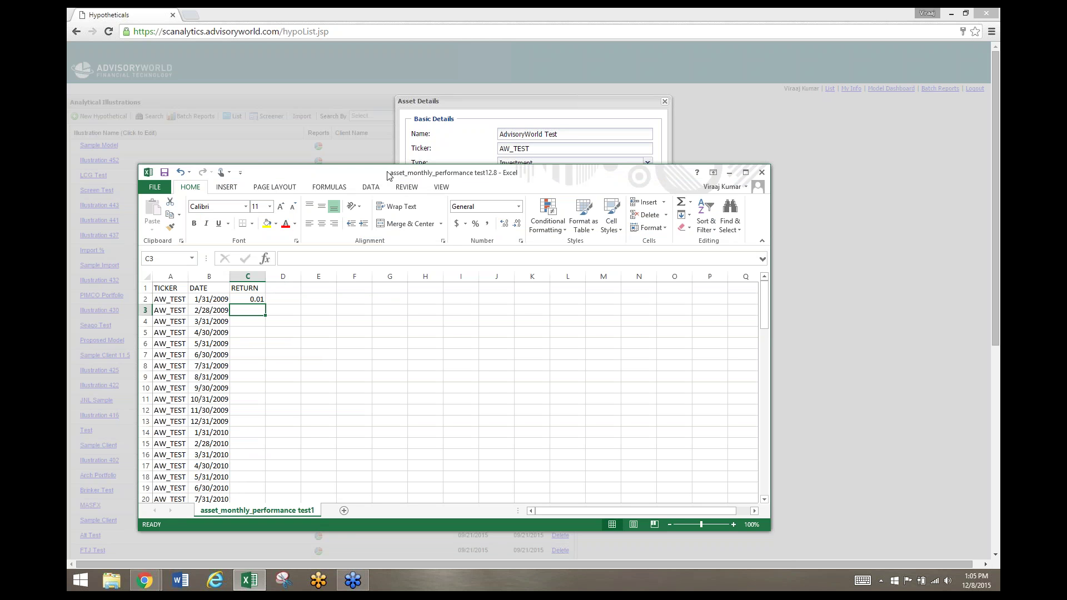
left_click(248, 300)
key("ctrl+c")
left_click_drag(257, 313, 241, 473)
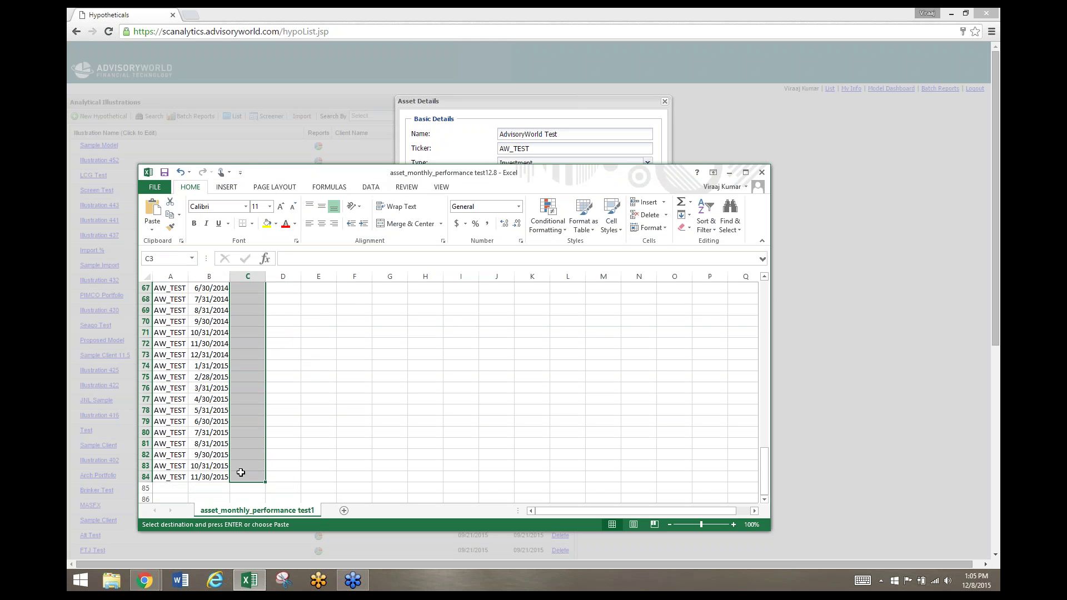
key("ctrl+v")
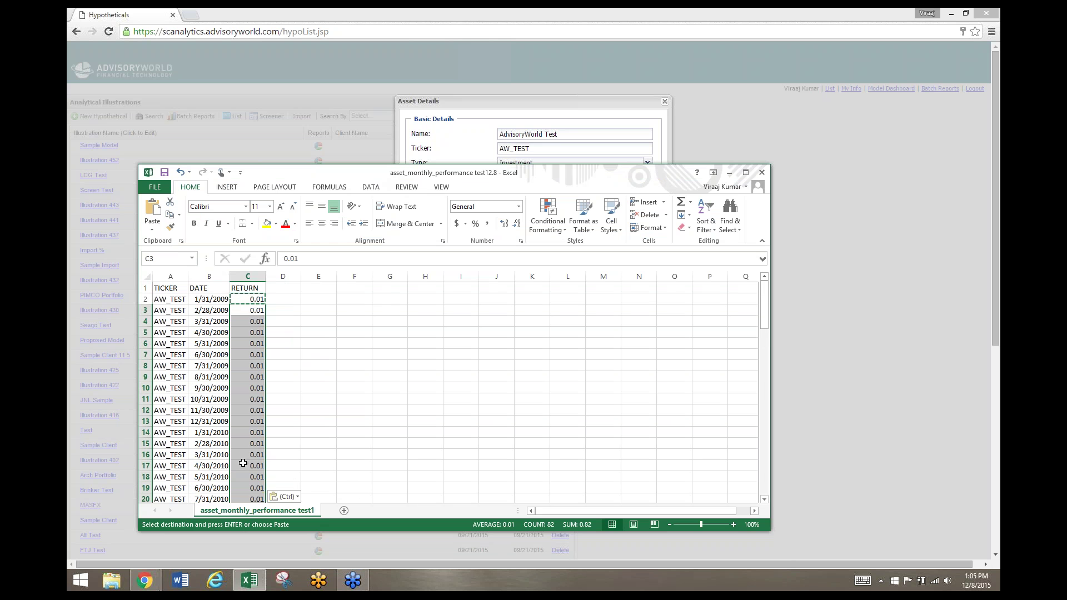
Check the first row's ticker, date and return, and save the performance file, keeping the CSV format.
left_click(175, 297)
left_click(225, 300)
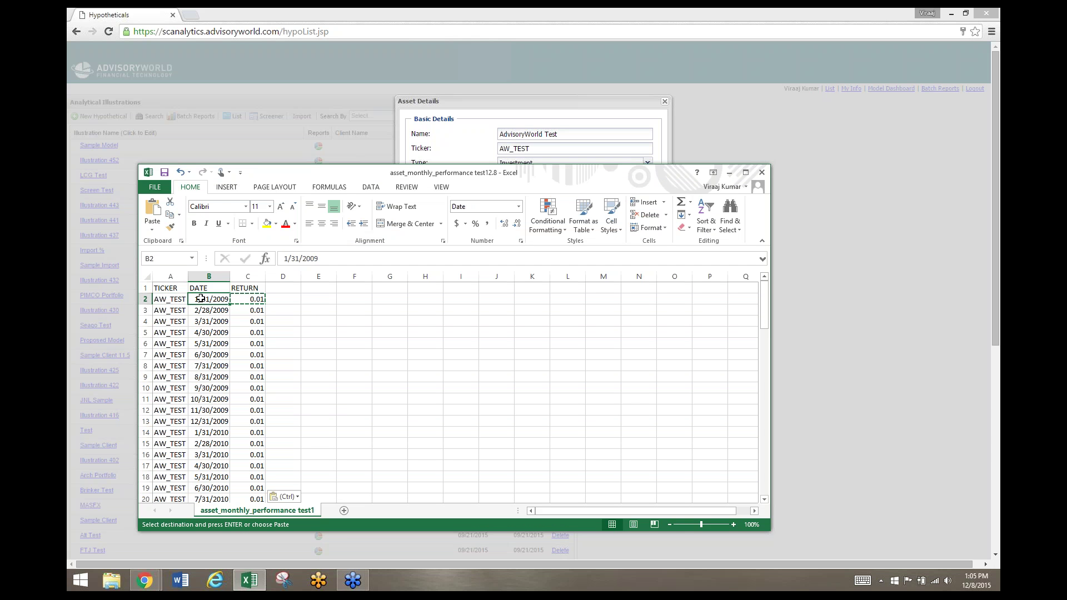
left_click(239, 300)
left_click(177, 299)
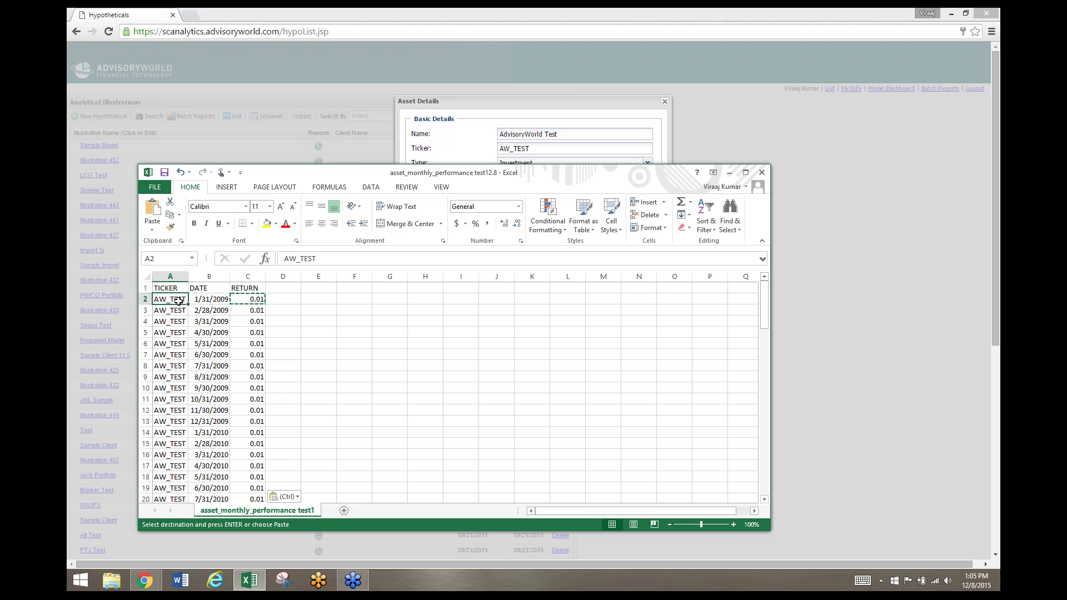
left_click(165, 172)
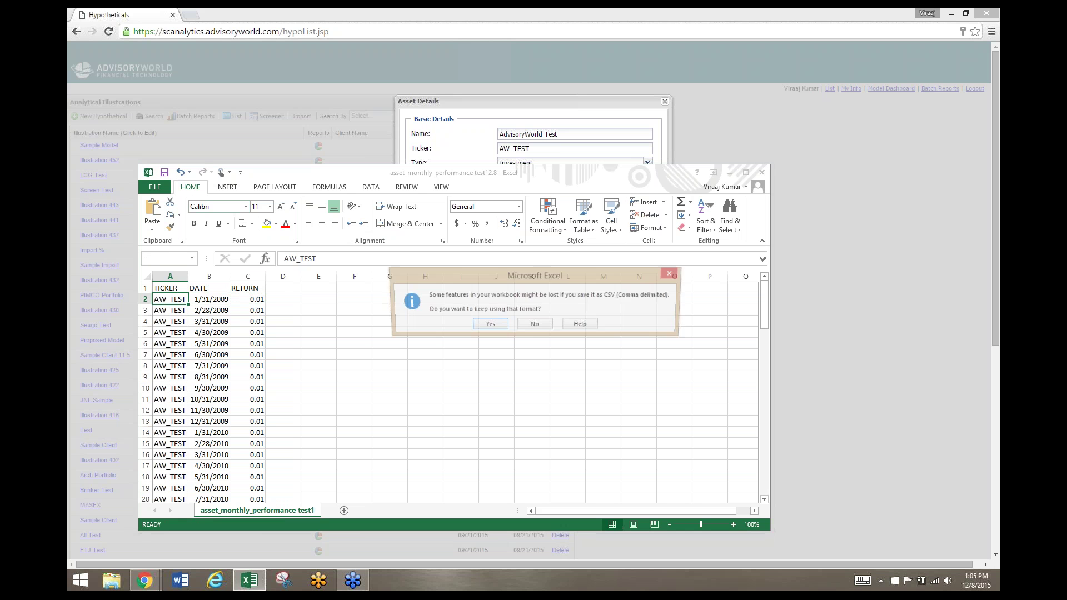
left_click(476, 326)
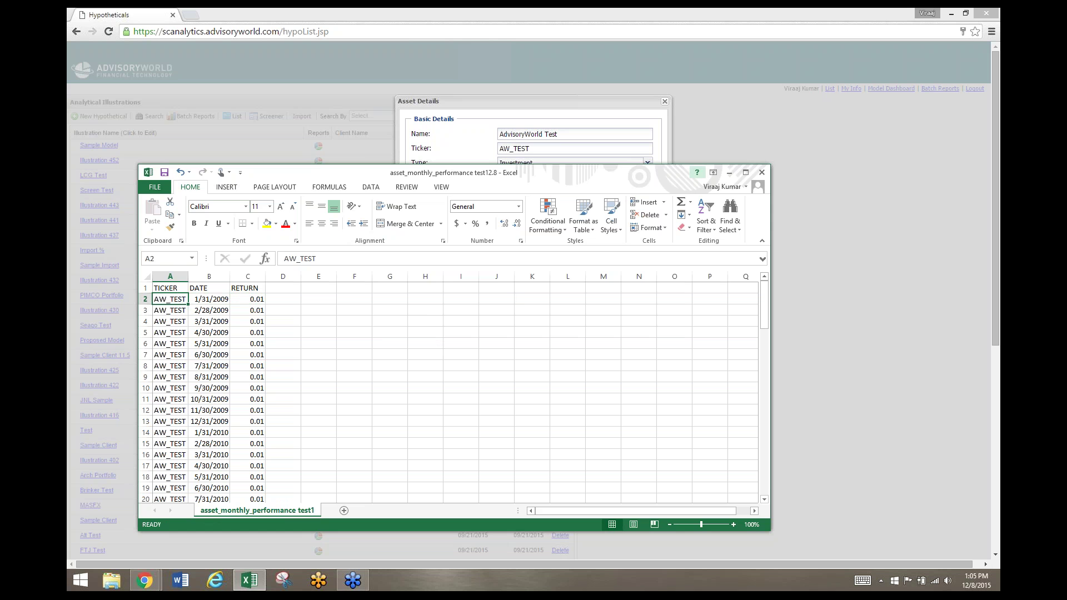
Attach "asset_monthly_performance test12.8" as the asset's historical performance in the browser form, save the asset and close the asset list.
left_click(705, 137)
left_click(655, 330)
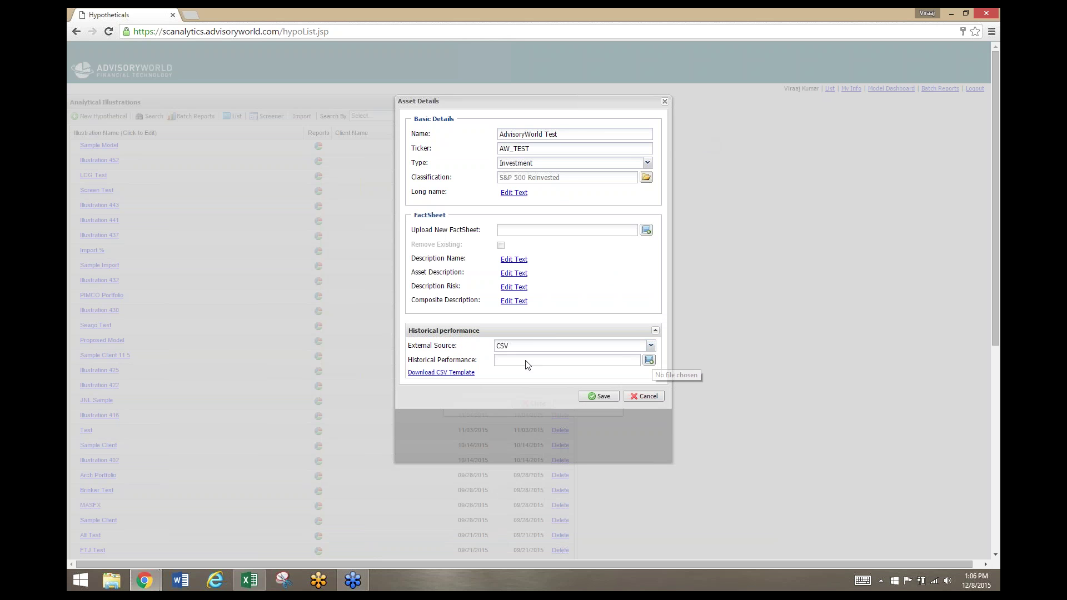
left_click(649, 362)
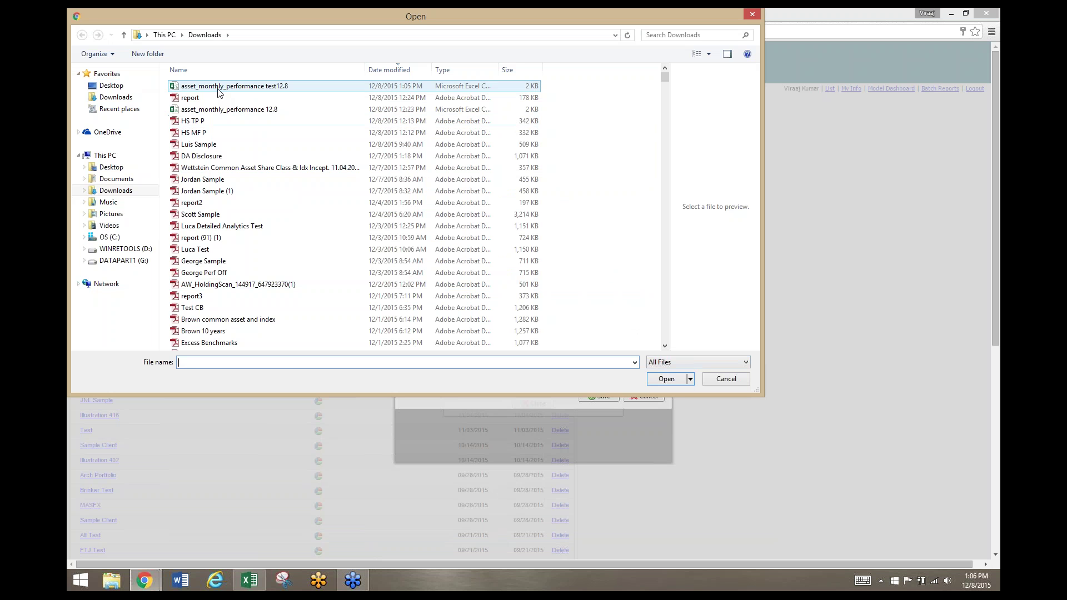
double_click(217, 88)
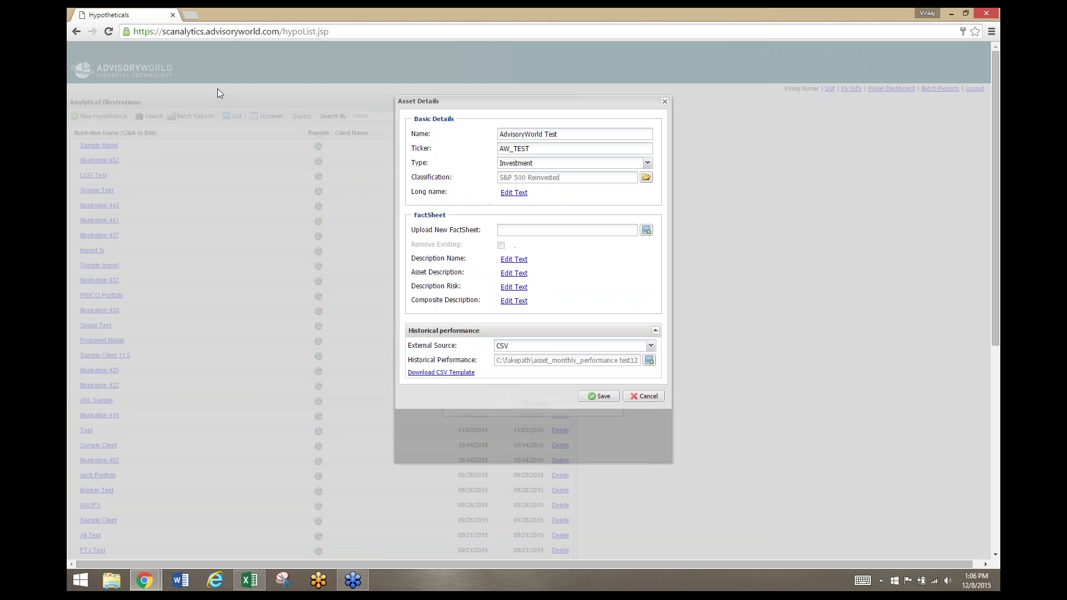
left_click(599, 396)
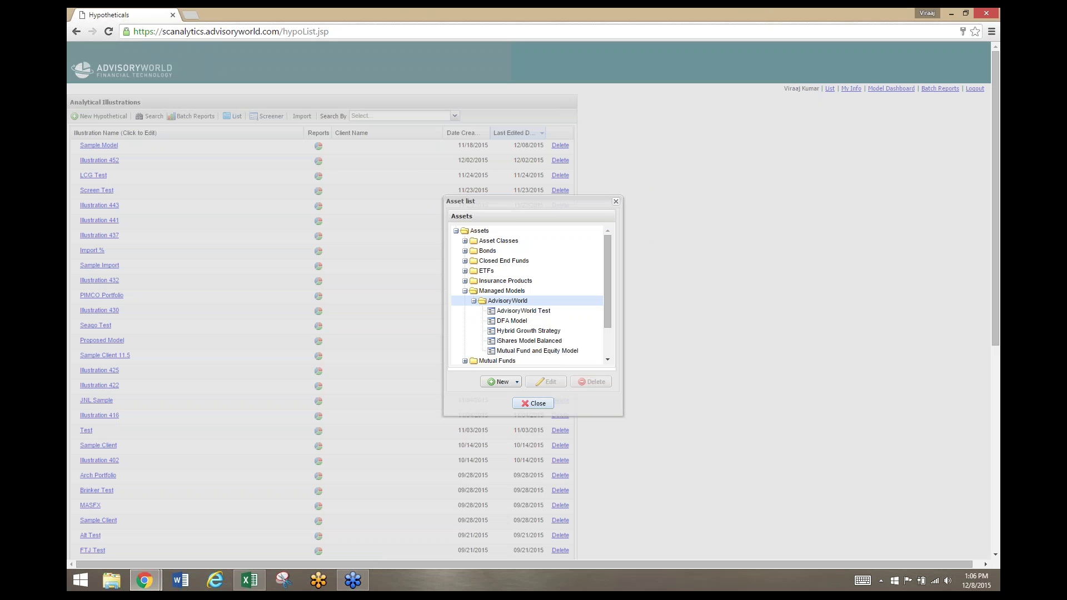
left_click(534, 403)
Start a new hypothetical, find the ticker aw_test and add AdvisoryWorld Test to the selected assets.
left_click(103, 117)
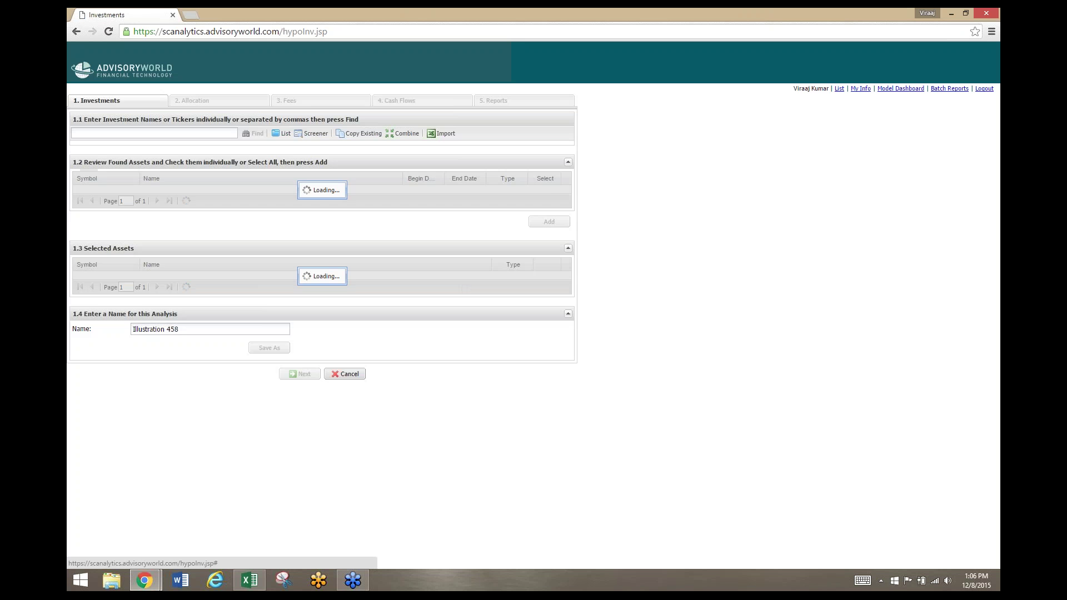
left_click(110, 132)
type("aw")
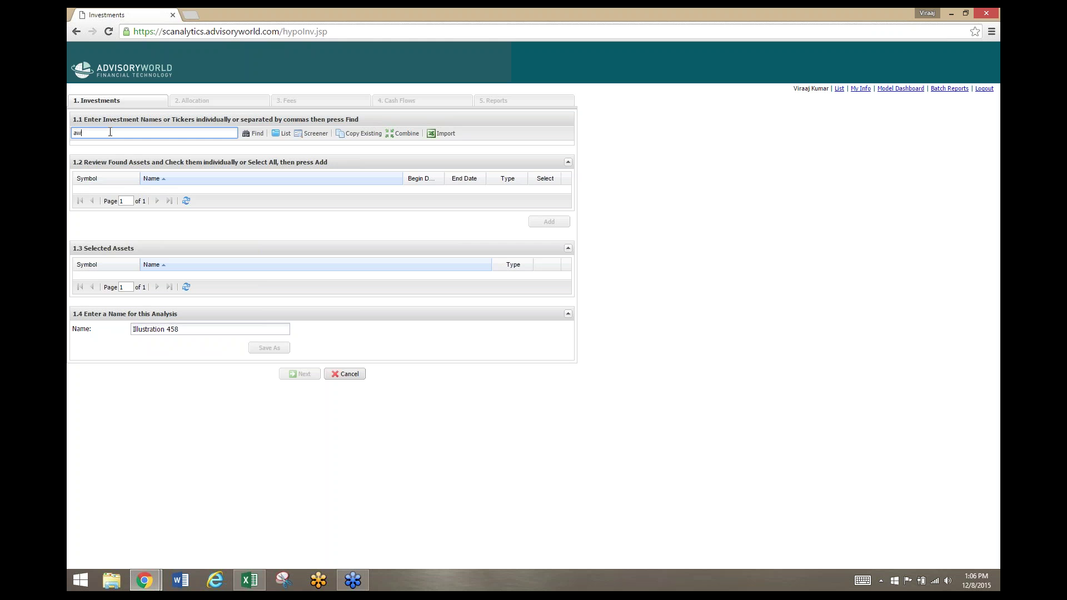
type("_test")
key("Return")
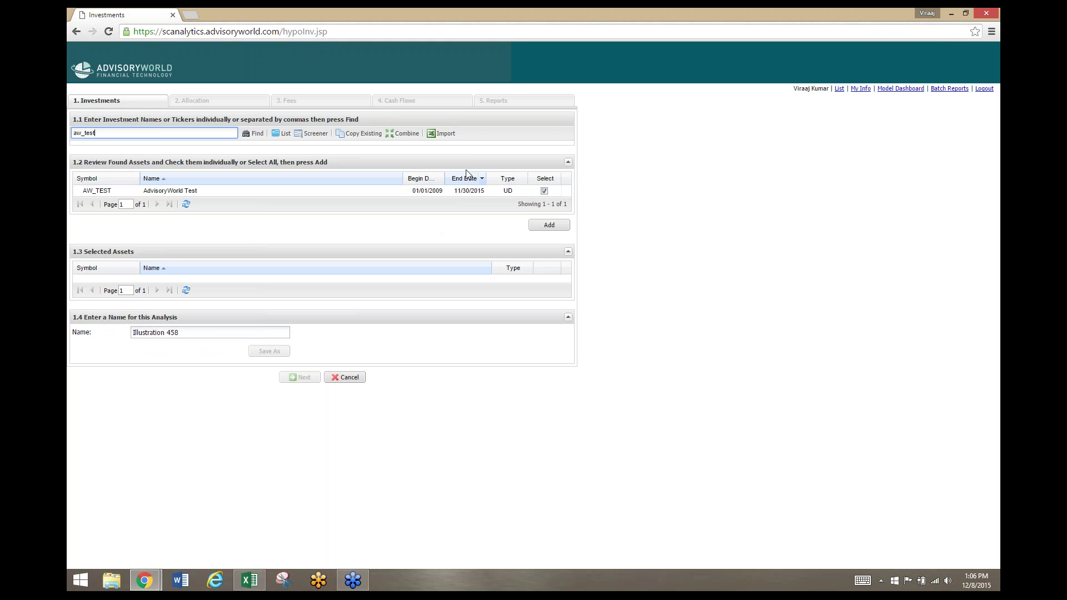
left_click(541, 228)
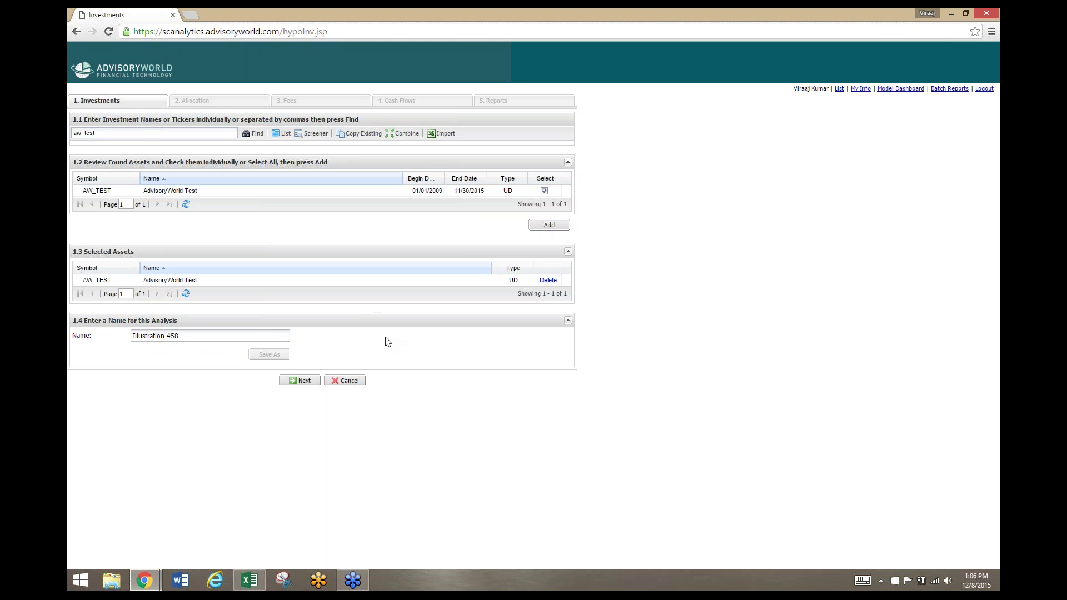
Find the tickers aapl and akrex together and add both to the selected assets.
triple_click(149, 133)
key("BackSpace")
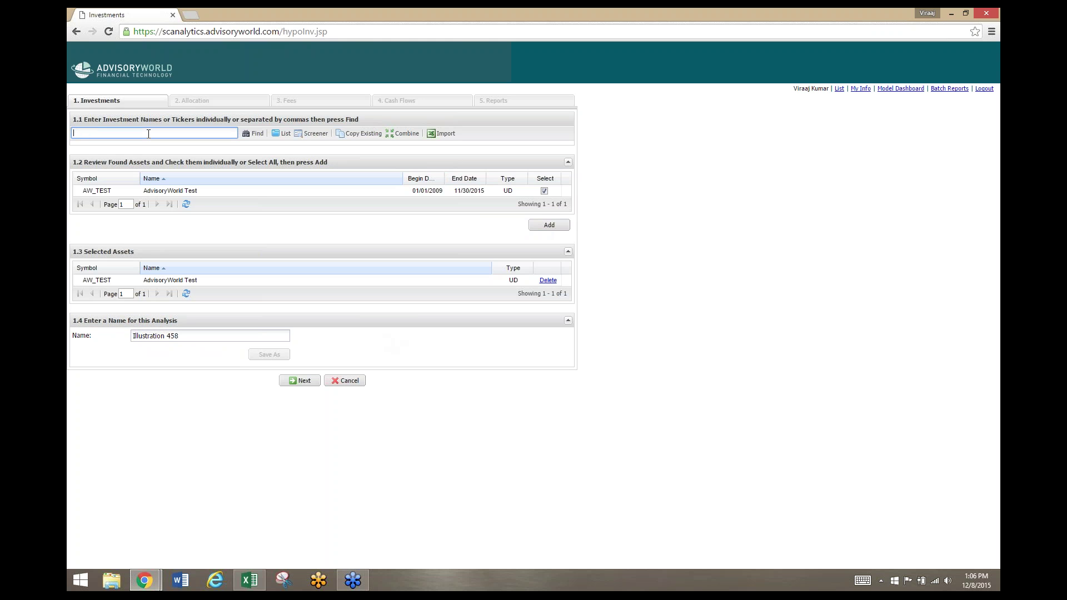
type("aapl, akrex")
key("Return")
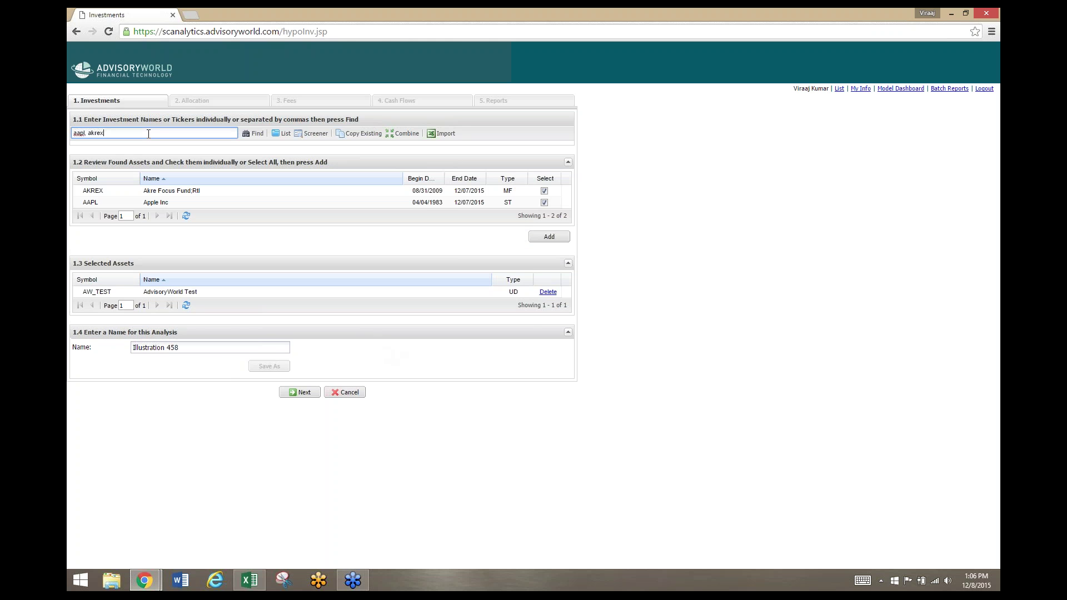
left_click(549, 236)
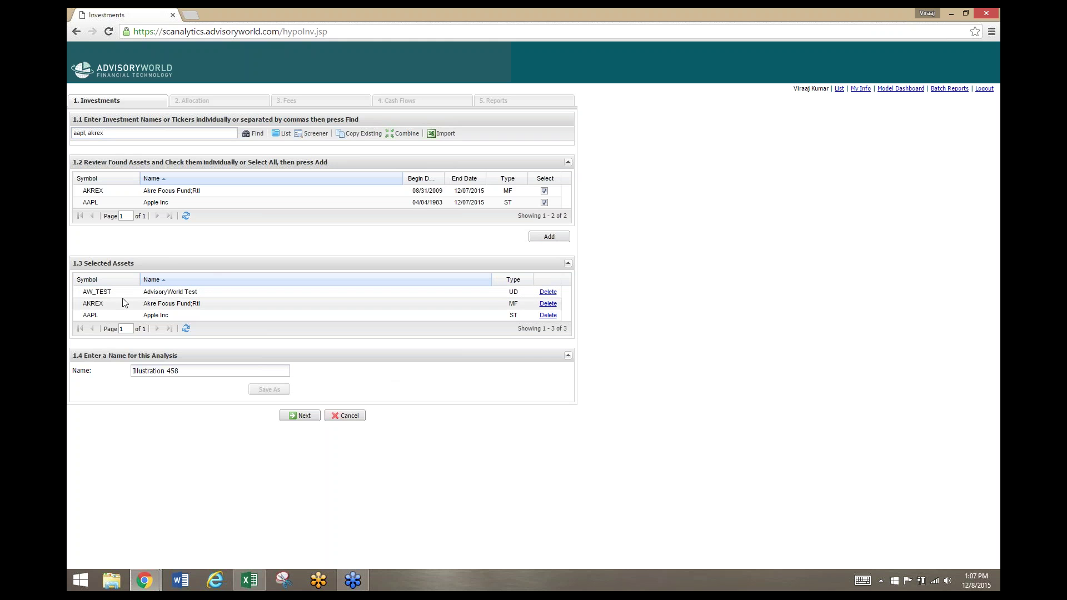
Delete Akre Focus Fund and Apple Inc from the hypothetical's selected assets.
left_click(548, 303)
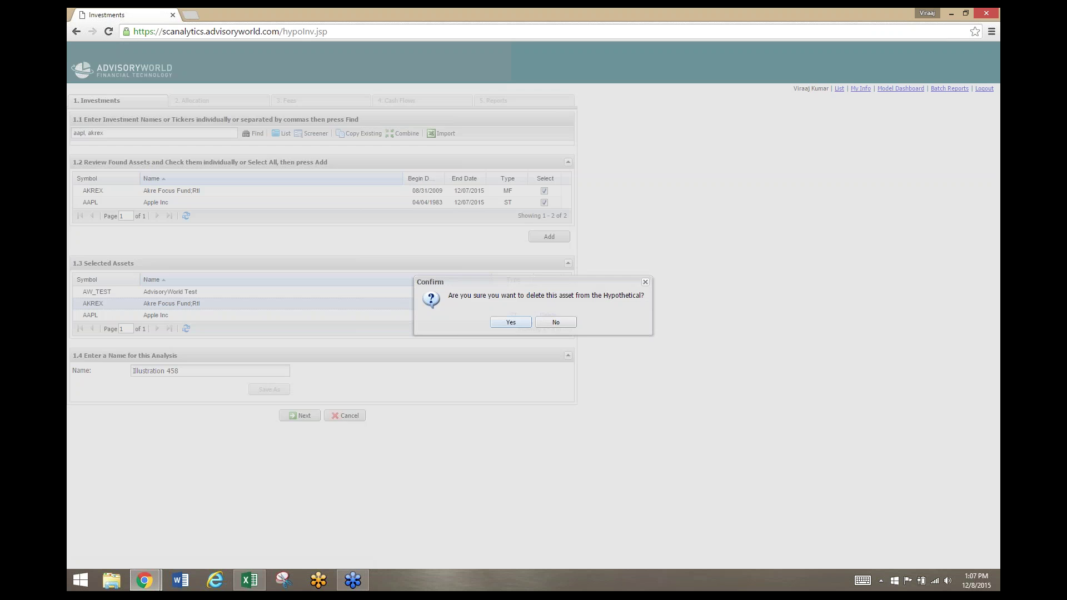
left_click(520, 321)
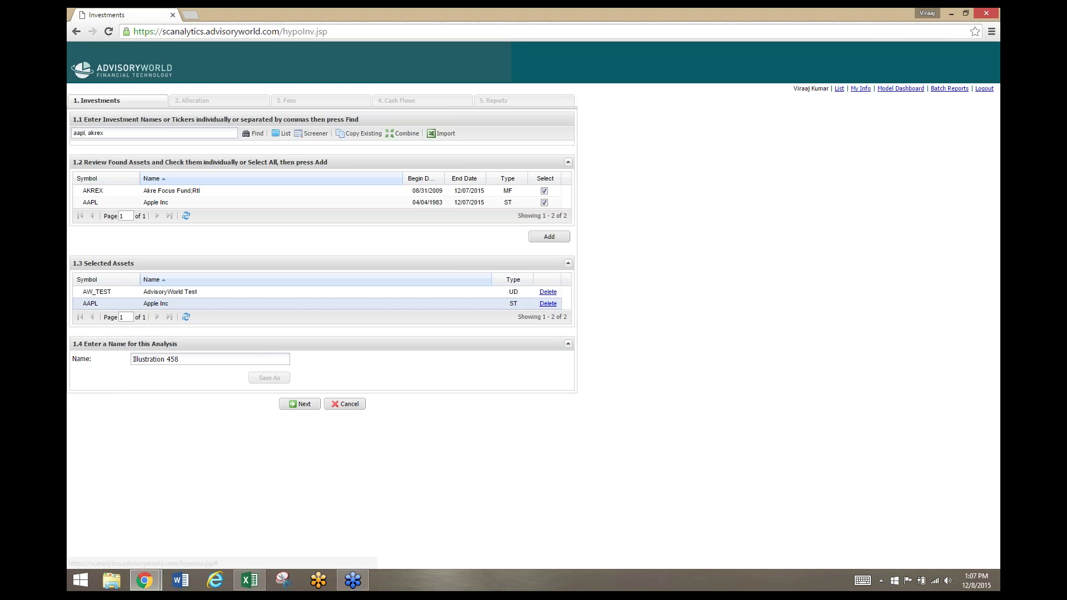
left_click(548, 304)
left_click(520, 322)
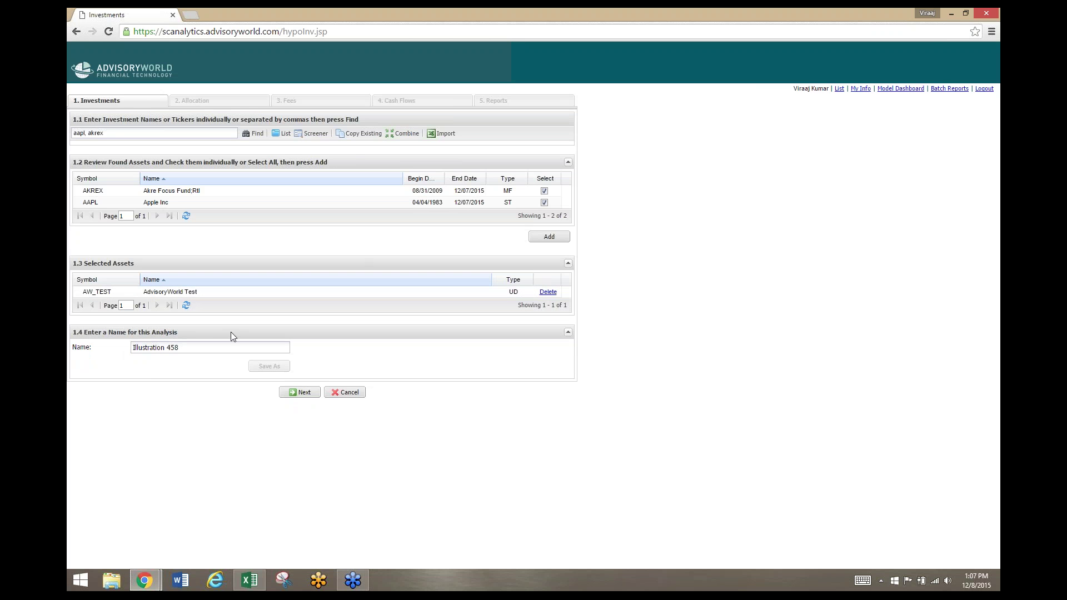
Name the analysis "Test" and continue to the allocation settings.
triple_click(195, 349)
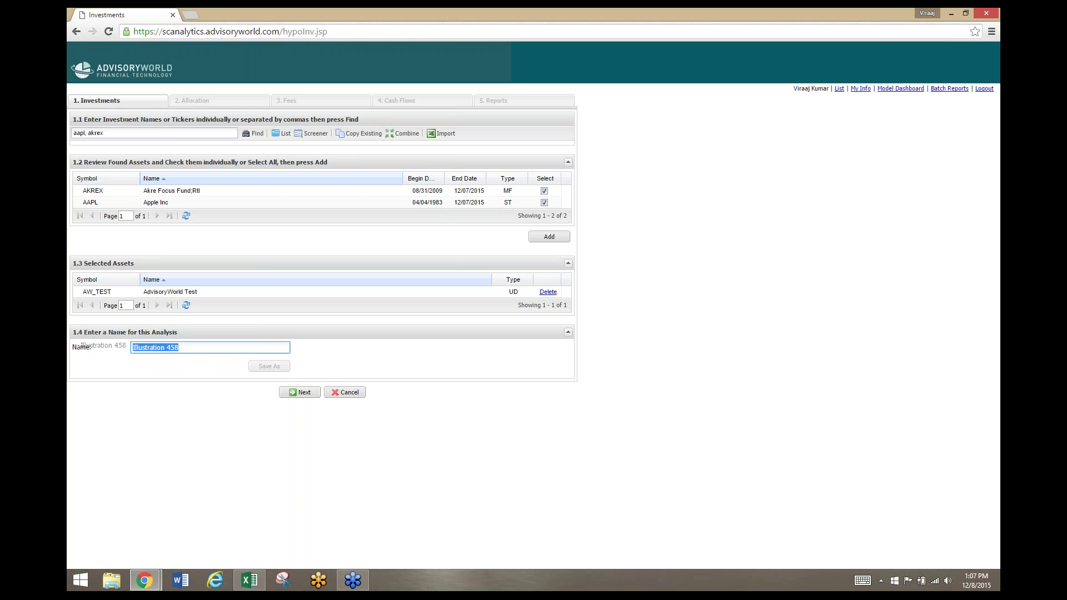
type("Test")
left_click(289, 392)
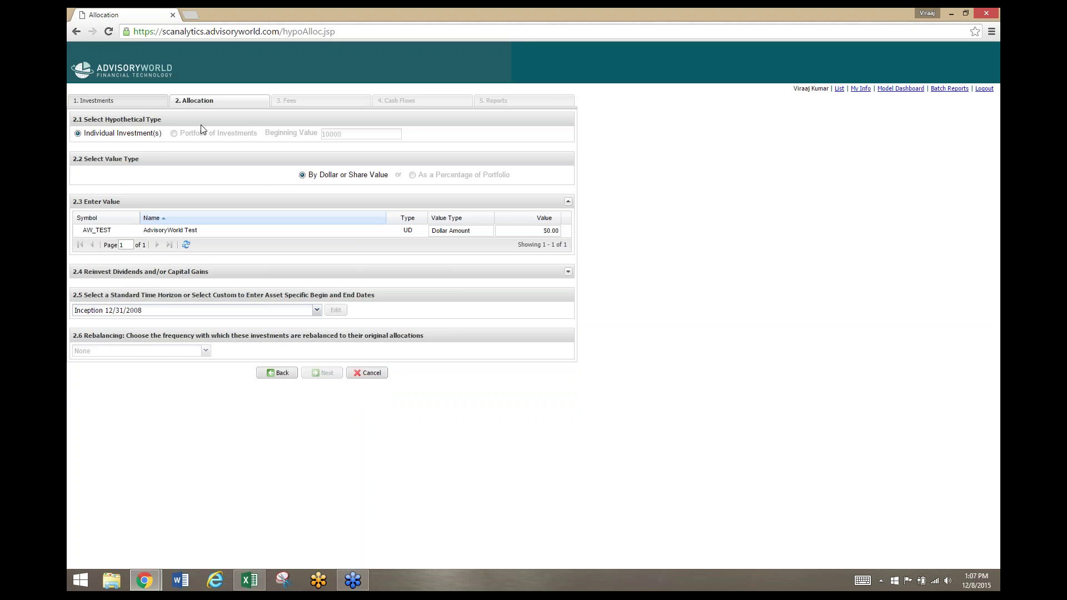
Enter 10,0000 as the dollar amount for AW_TEST and continue to the fee settings.
left_click(528, 231)
type("10,")
type("0000")
left_click(513, 442)
left_click(323, 373)
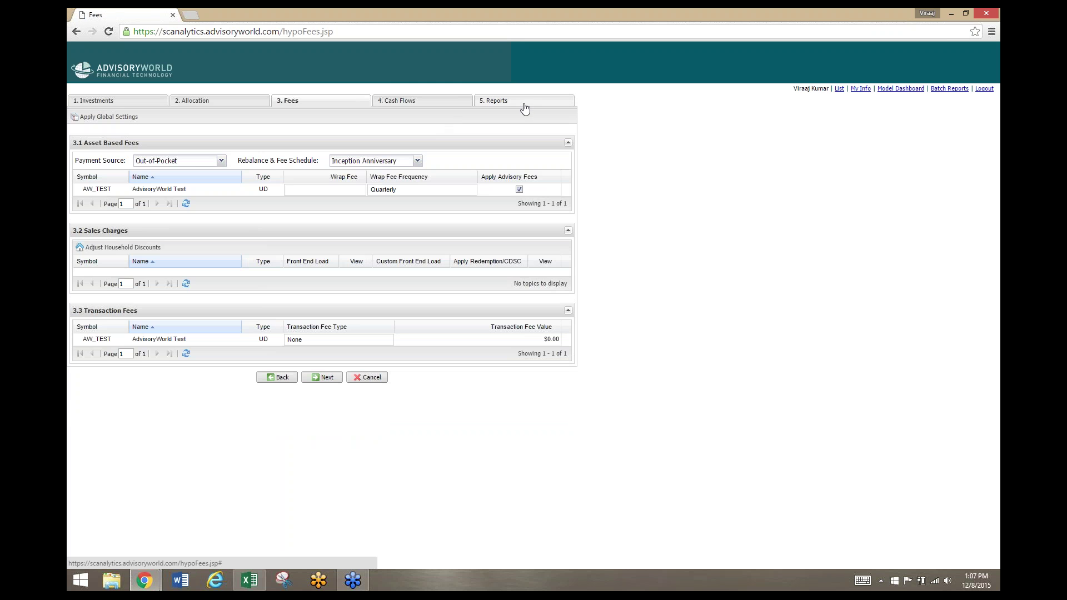
Include the Hypothetical Performance report, save its benchmark and display options as offered, and build the report.
left_click(524, 104)
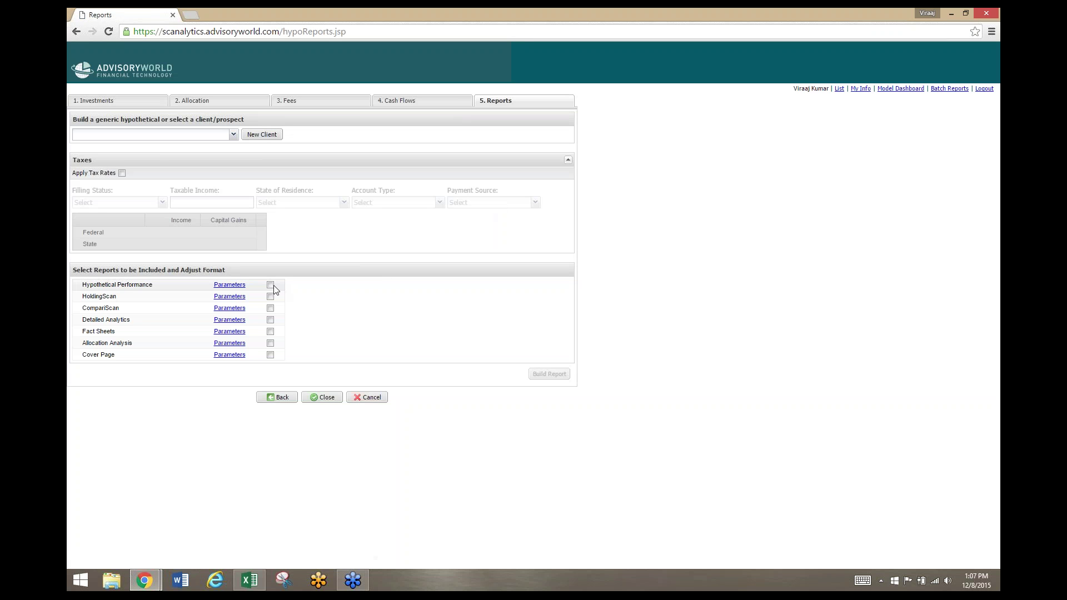
left_click(271, 284)
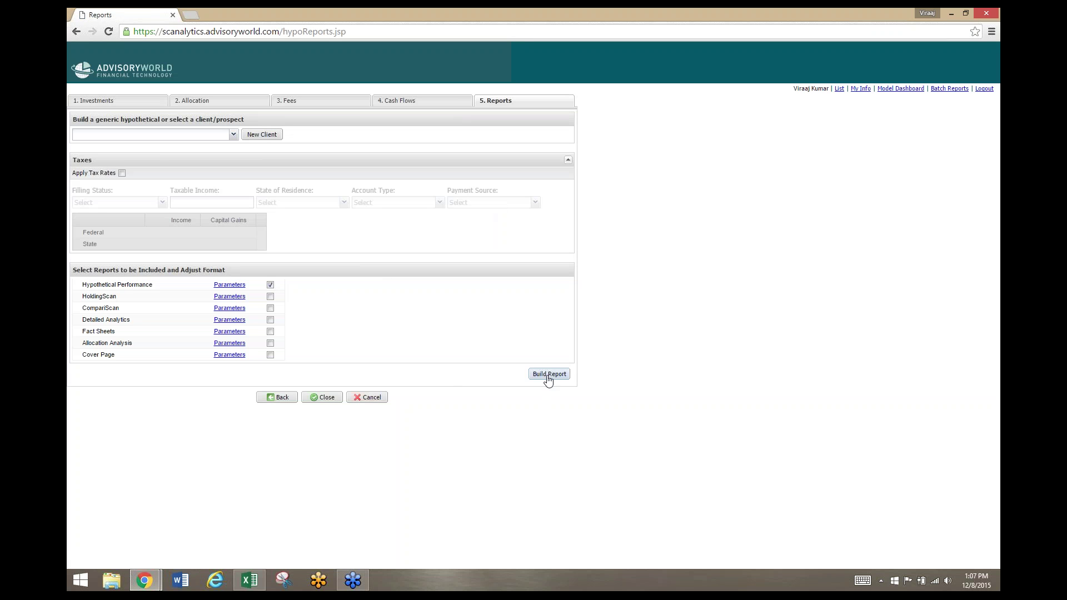
left_click(548, 377)
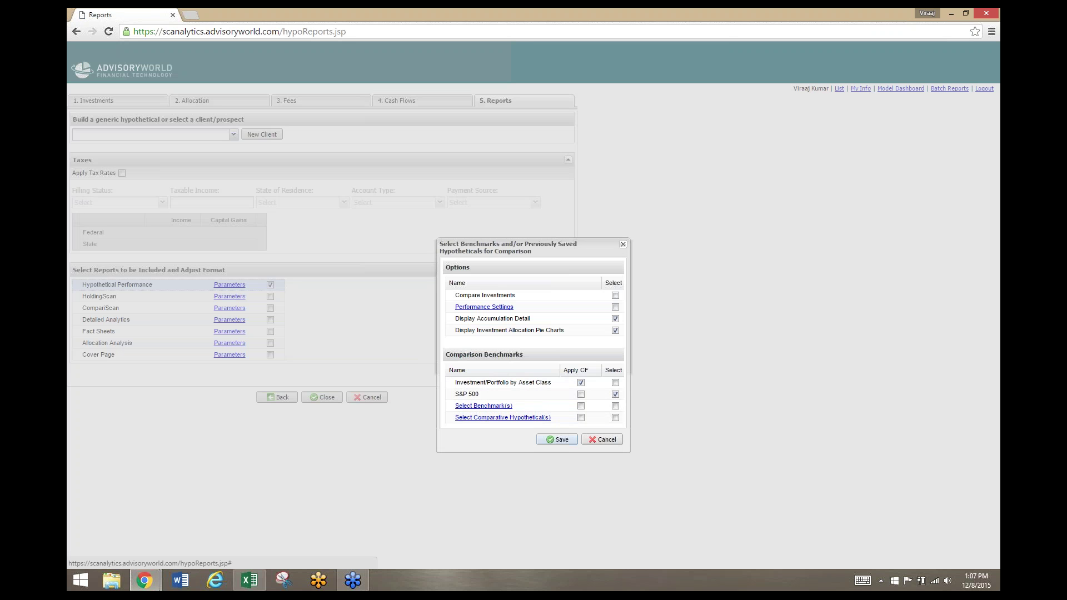
left_click(560, 439)
left_click(549, 377)
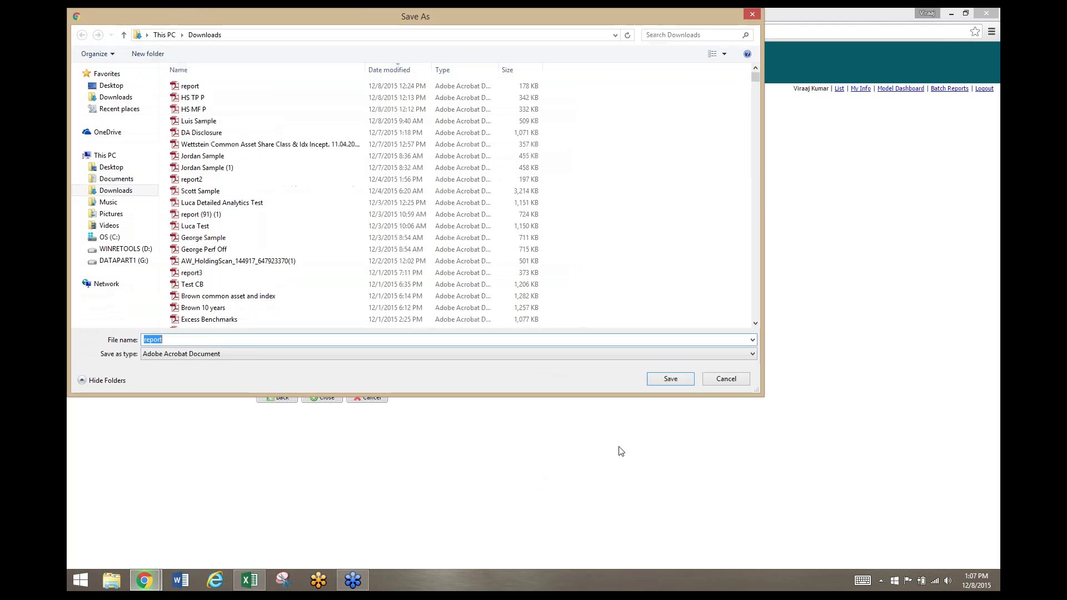
Save the hypothetical report as report, replacing the existing PDF, and review its performance chart and summary tables before closing it.
left_click(657, 380)
left_click(564, 296)
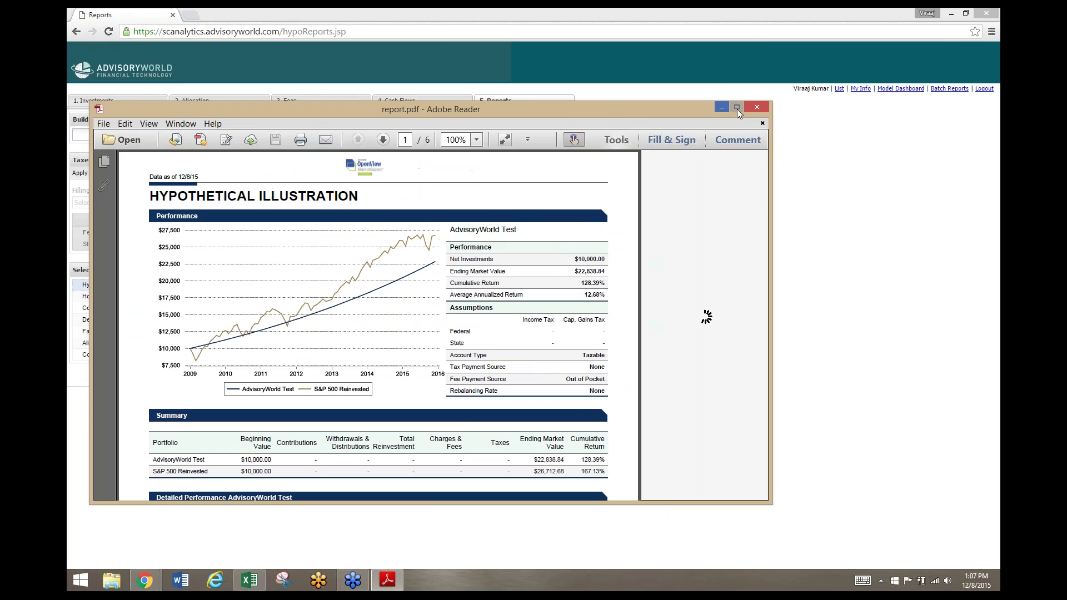
left_click(737, 108)
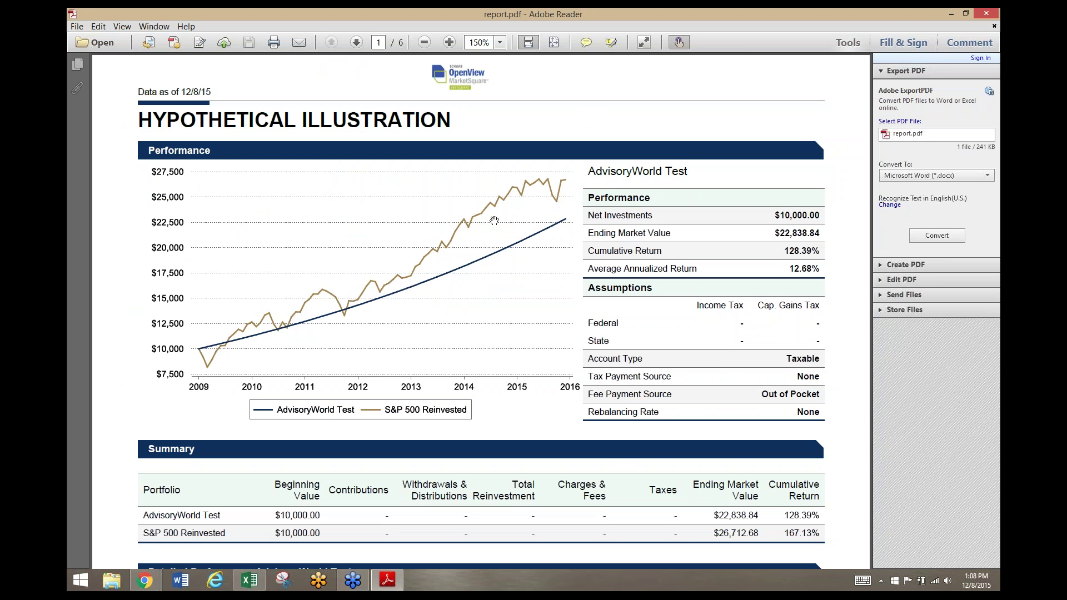
scroll(495, 236, "down", 2)
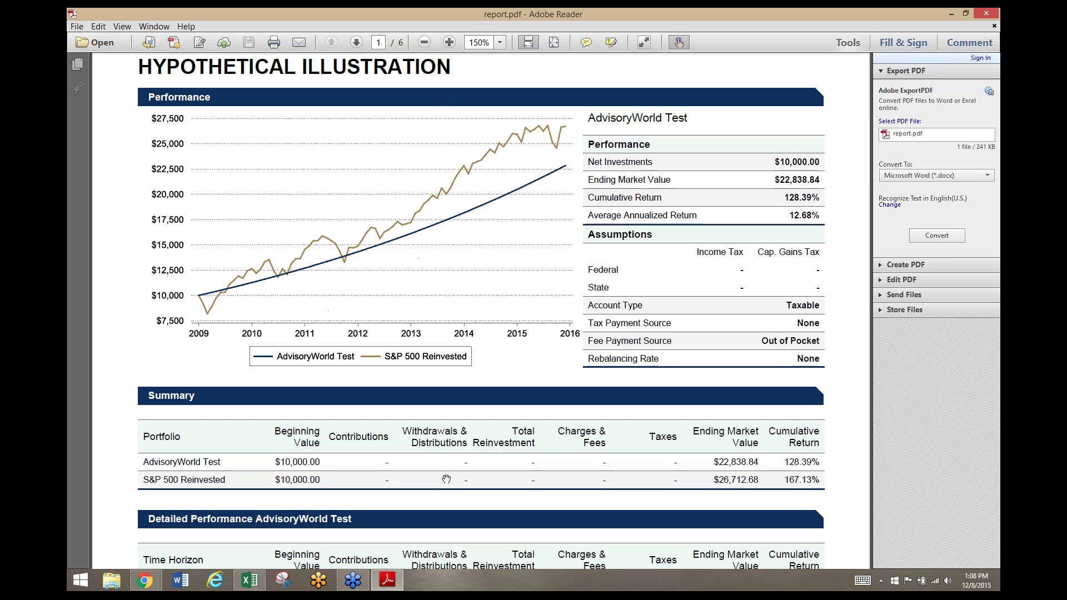
scroll(446, 479, "down", 6)
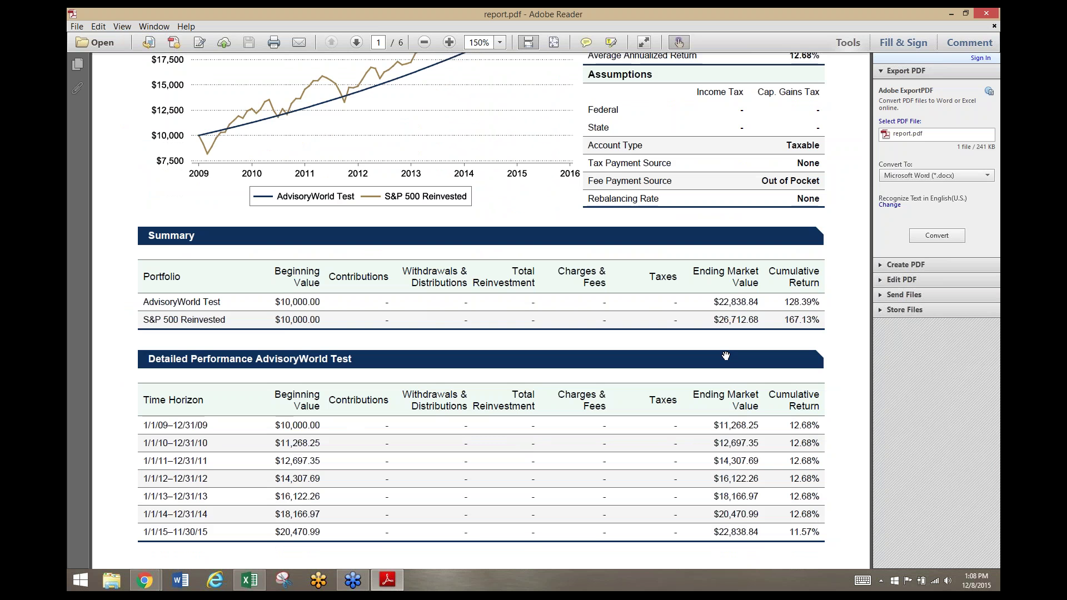
scroll(726, 356, "up", 8)
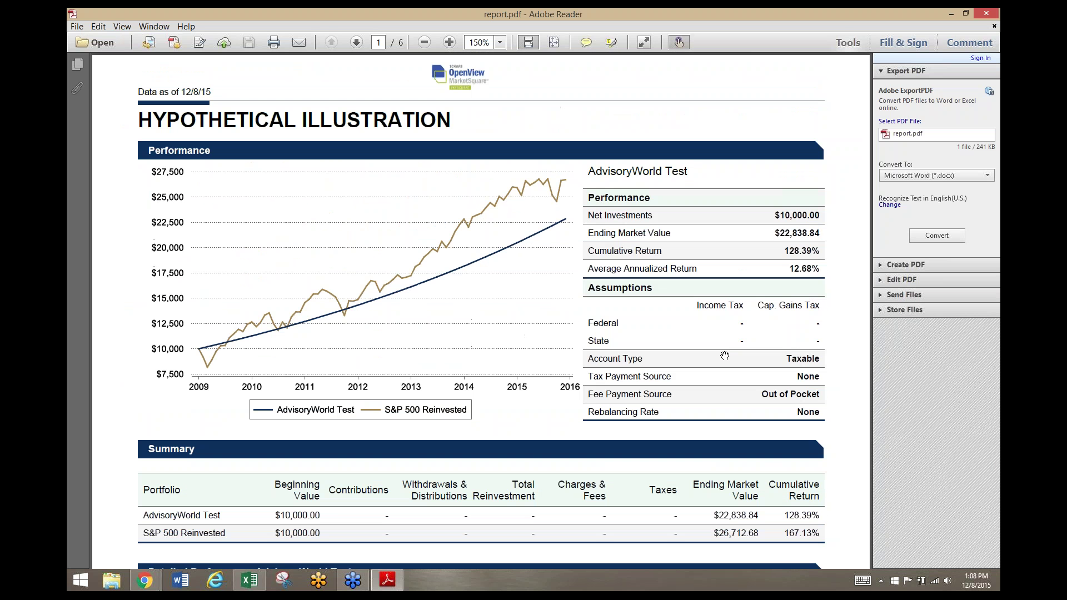
left_click(986, 13)
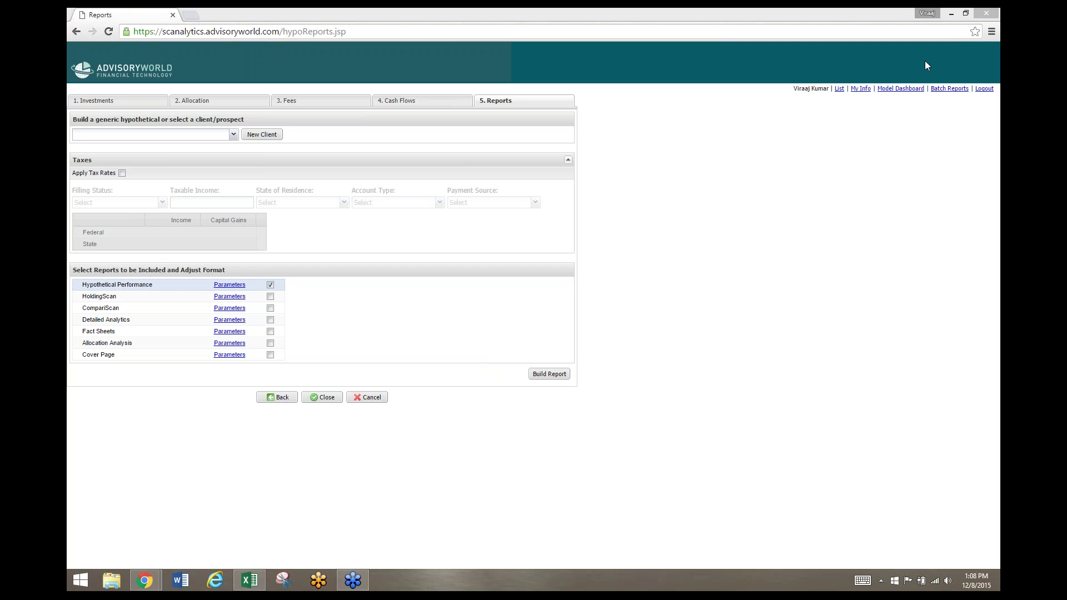
Return to the hypotheticals list, saving the changes to Test, and open the Sample Model illustration.
left_click(837, 89)
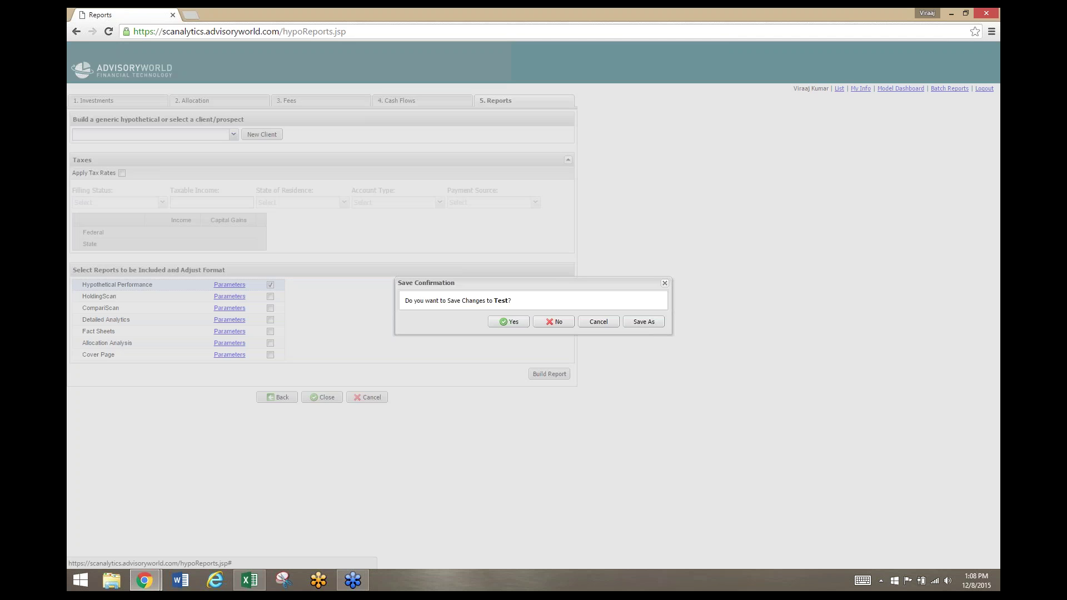
key("Return")
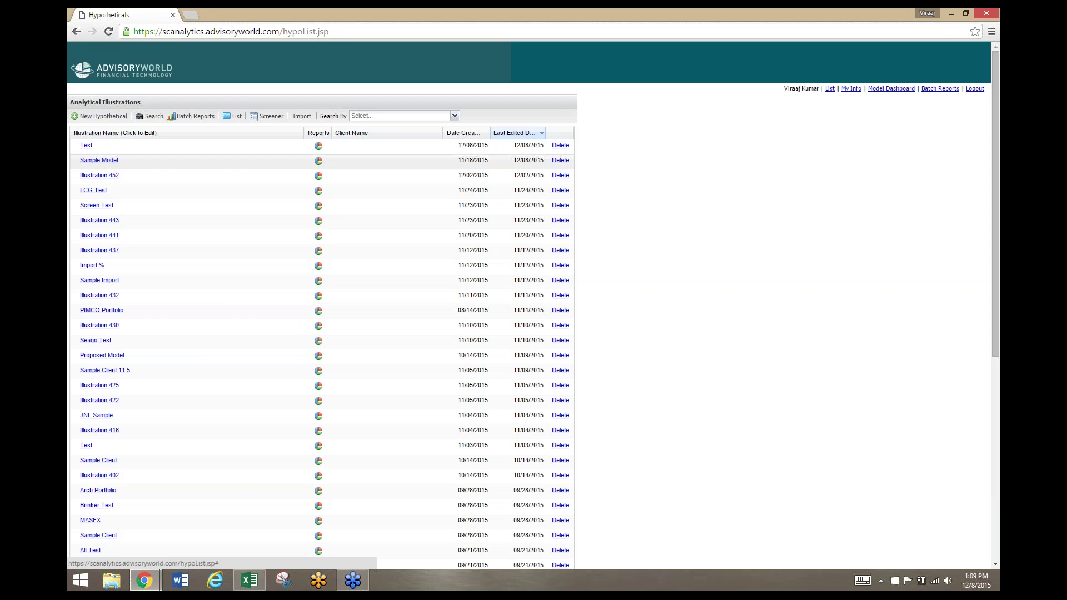
left_click(105, 162)
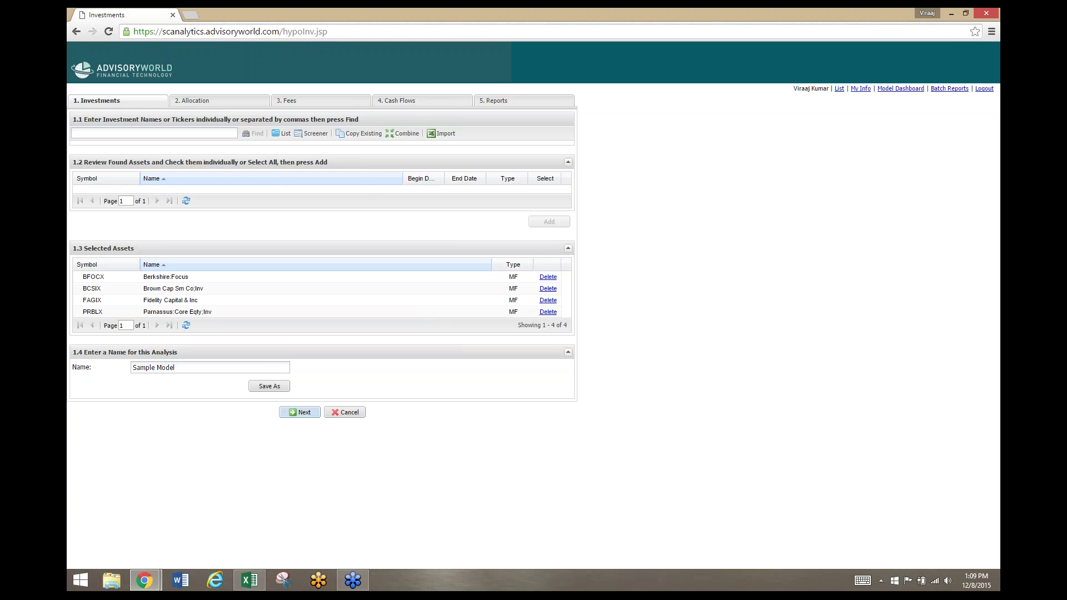
In the Sample Model's report settings, exclude Detailed Analytics and include HoldingScan.
left_click(300, 412)
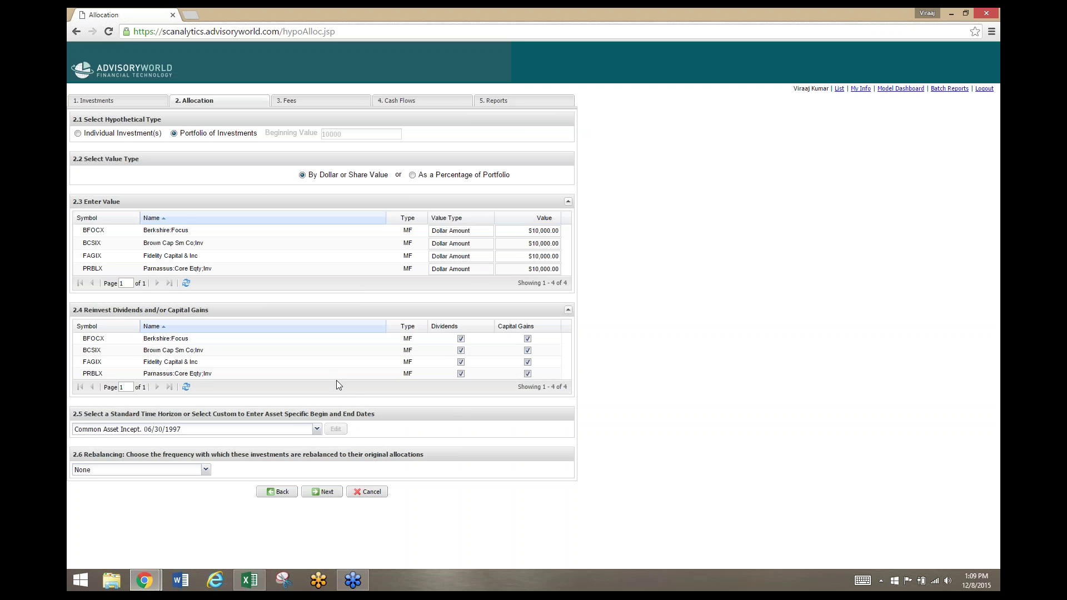
left_click(510, 102)
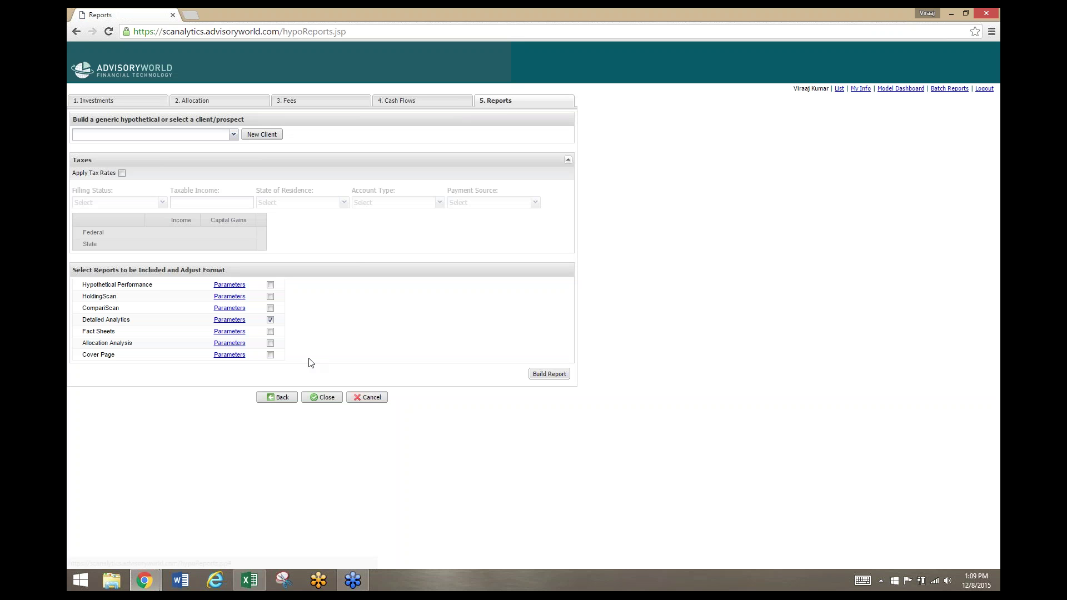
left_click(270, 320)
left_click(270, 297)
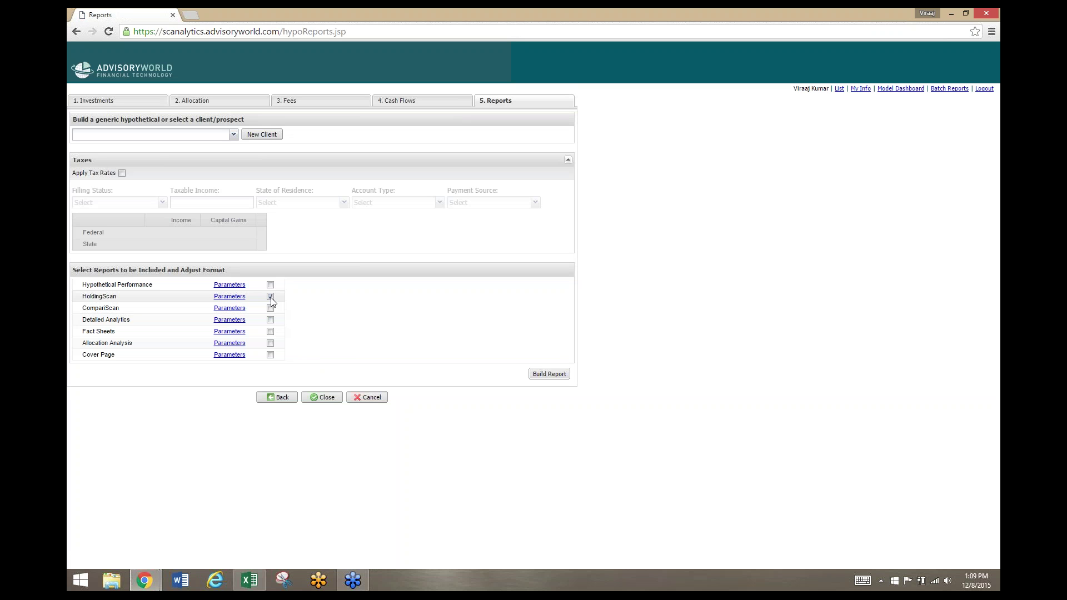
In the HoldingScan performance settings, turn on Display Model Net Performance and turn off Display Hypothetical Performance.
left_click(230, 299)
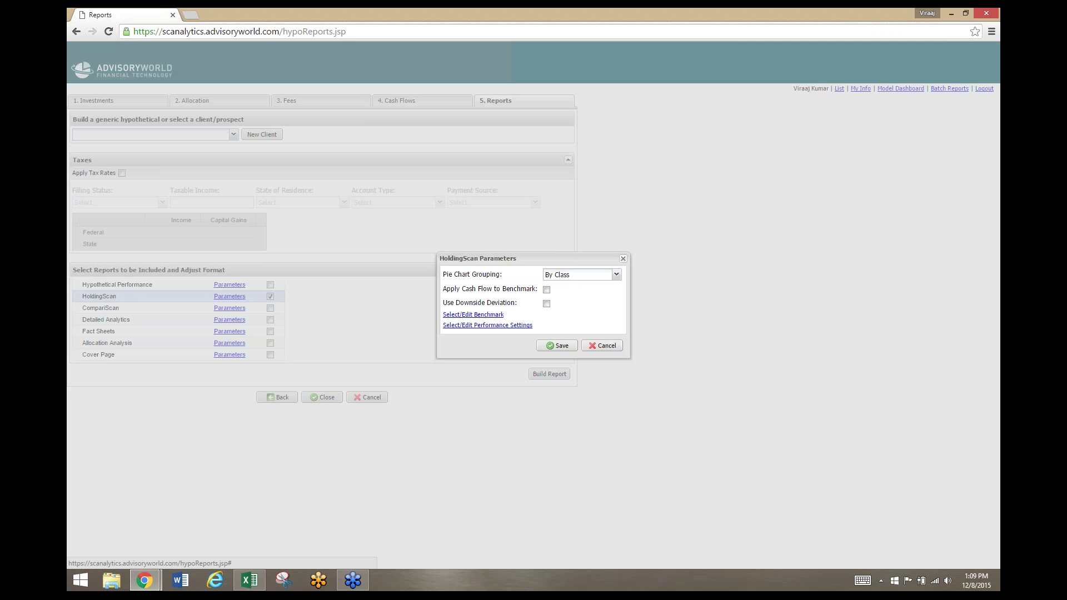
left_click(483, 328)
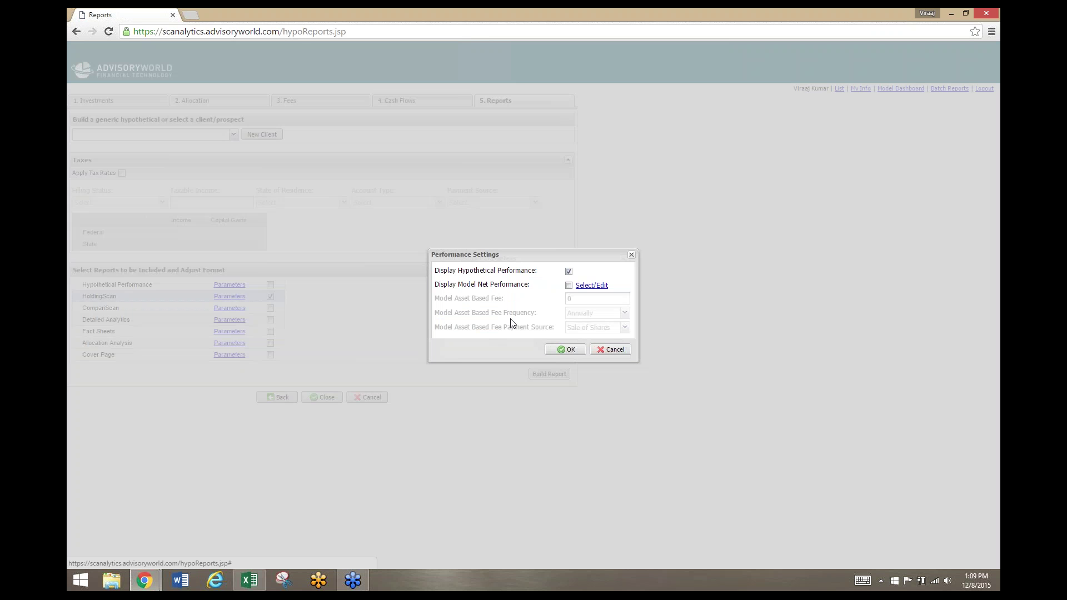
left_click(568, 286)
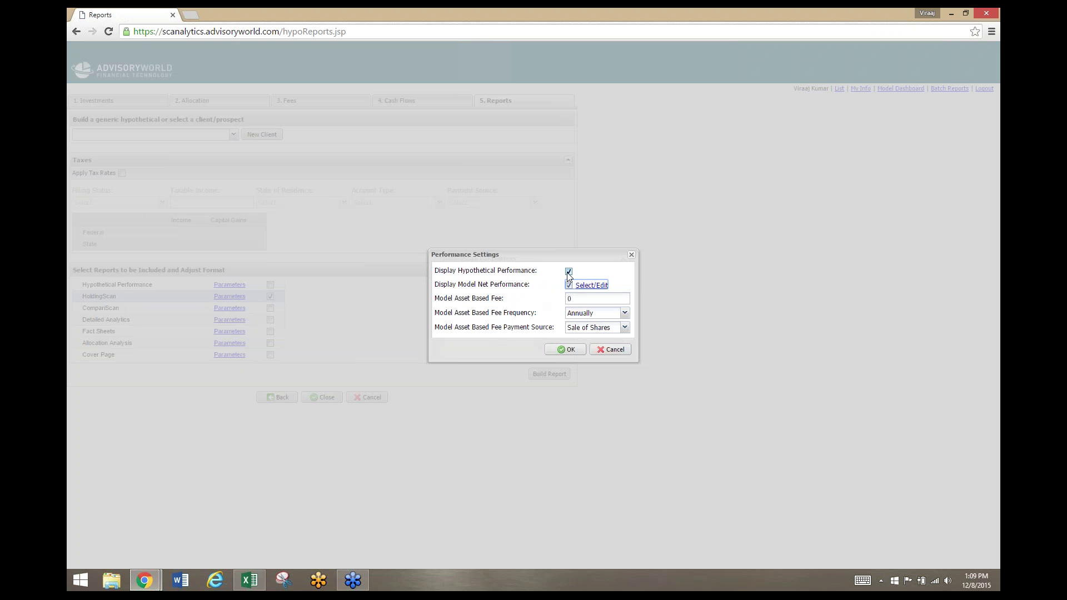
left_click(569, 271)
Find aw_test and add it as the model performance asset with a weighting of 100%.
left_click(592, 286)
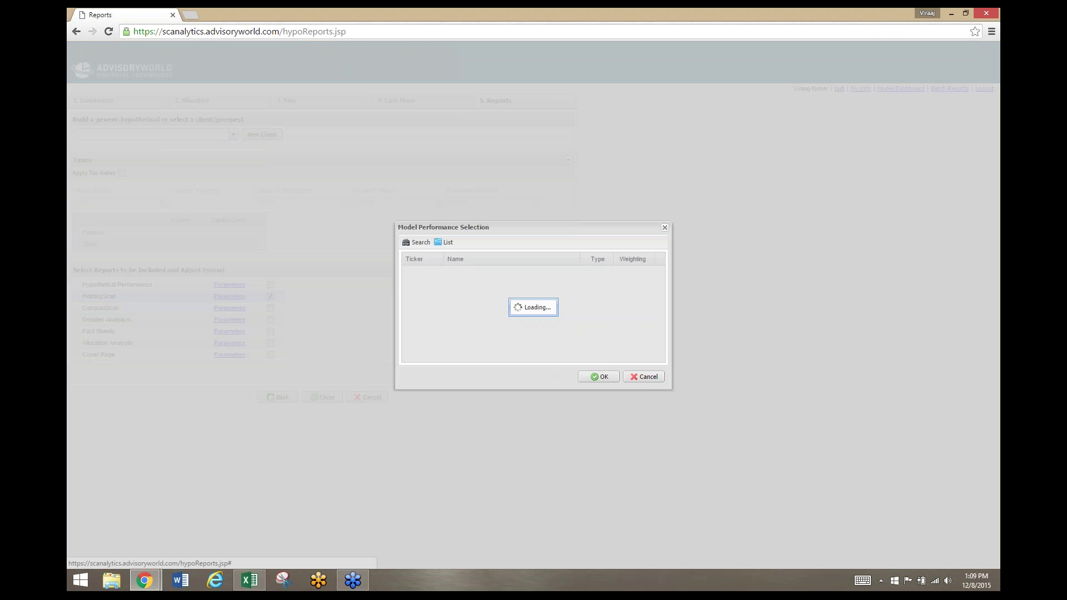
left_click(413, 244)
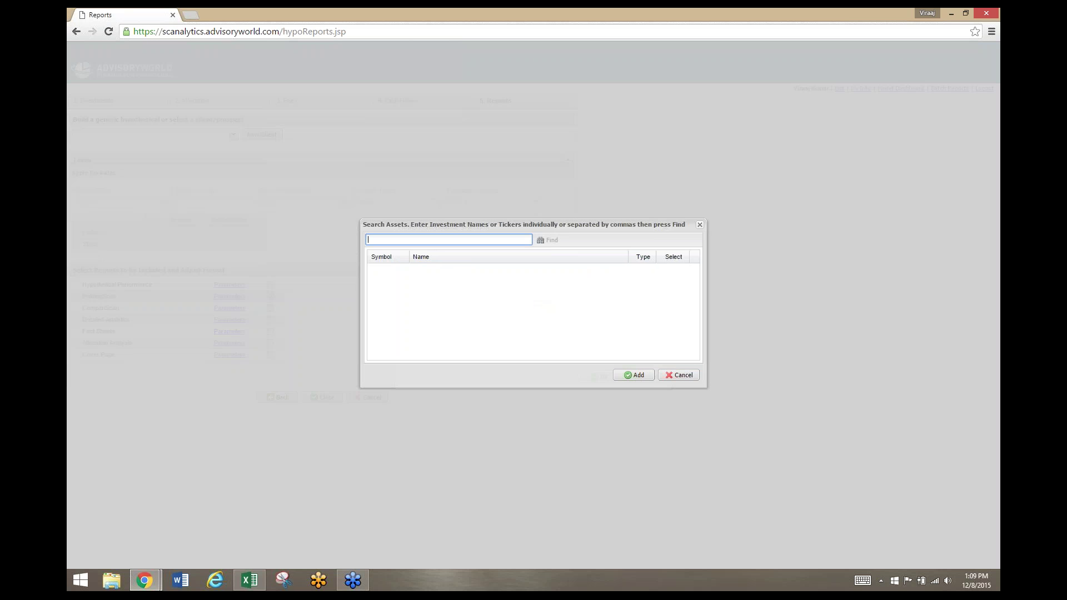
type("aw_test")
key("Return")
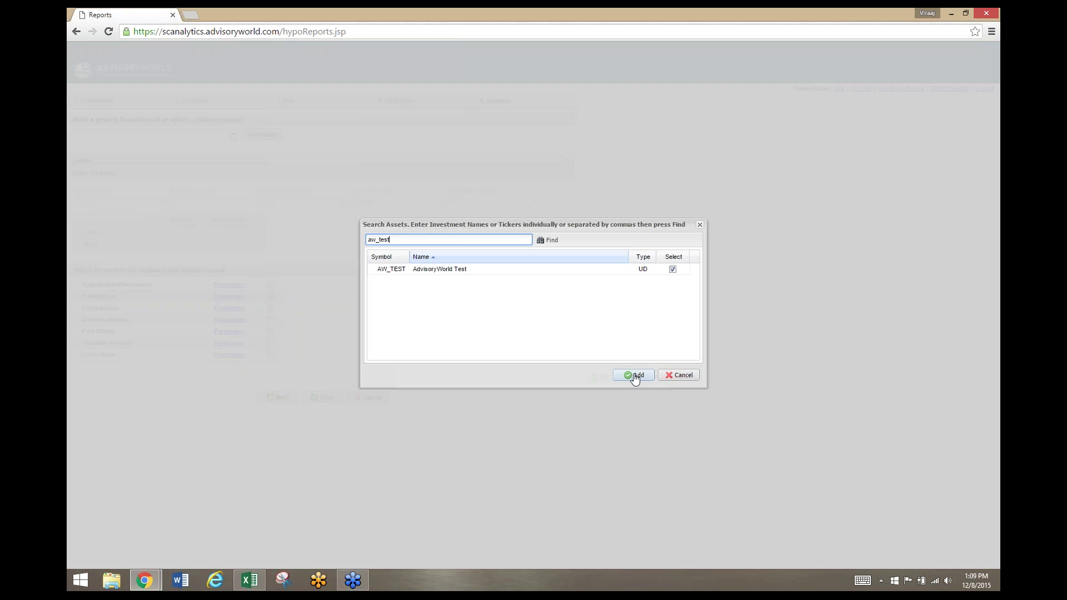
left_click(635, 377)
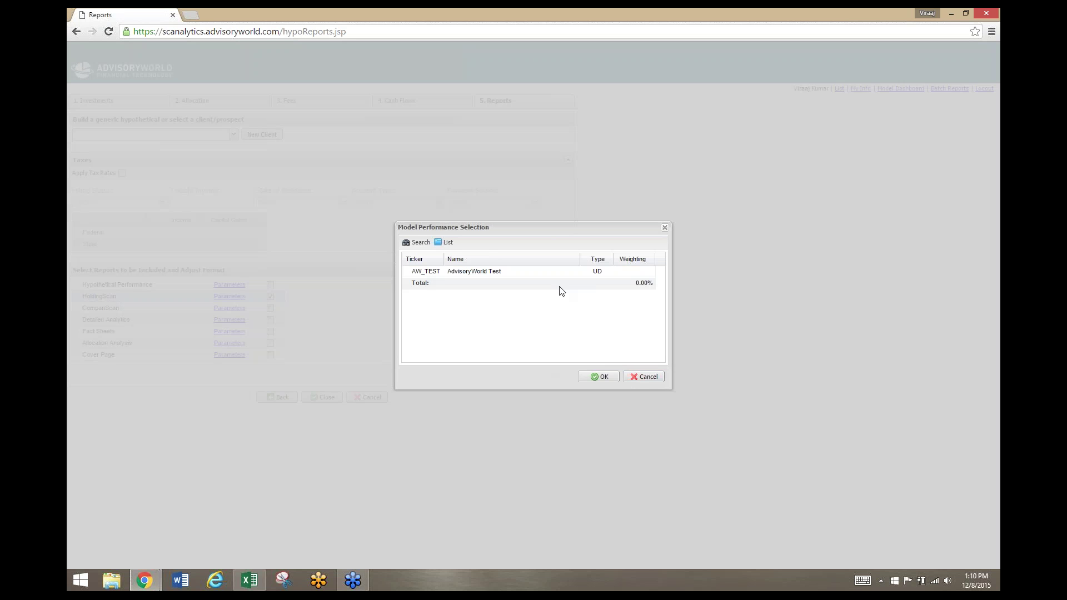
left_click(634, 272)
type("100")
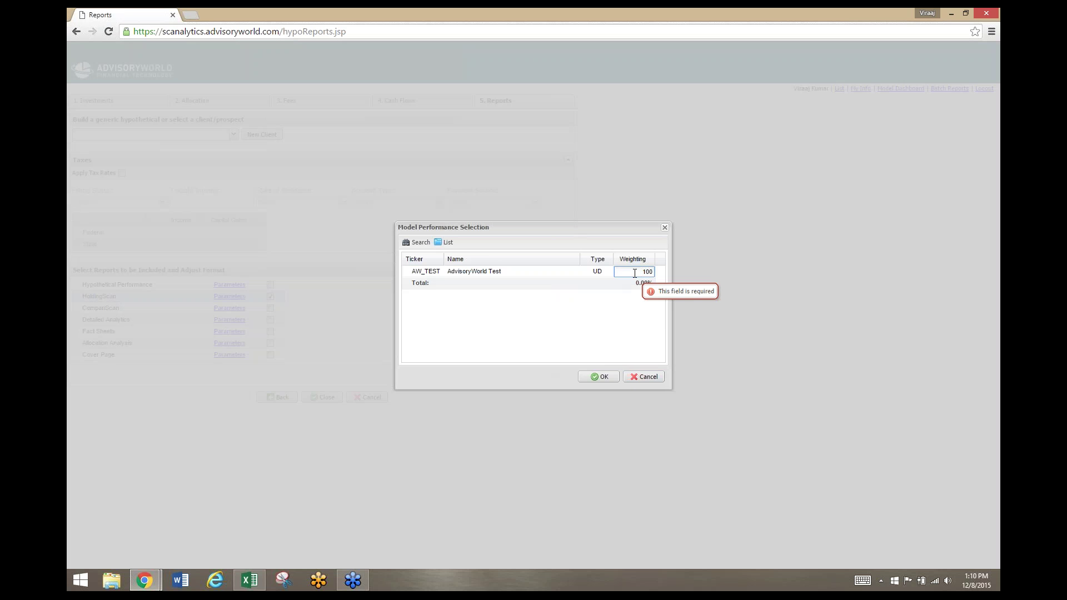
key("Return")
left_click(601, 377)
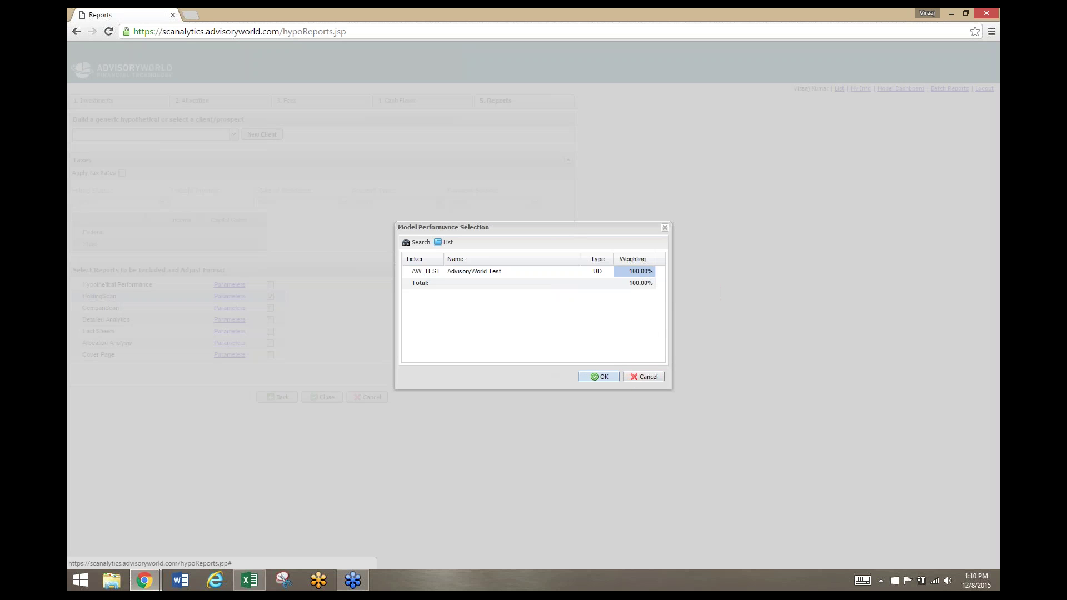
Accept the performance settings, save the HoldingScan parameters and build the report.
left_click(565, 350)
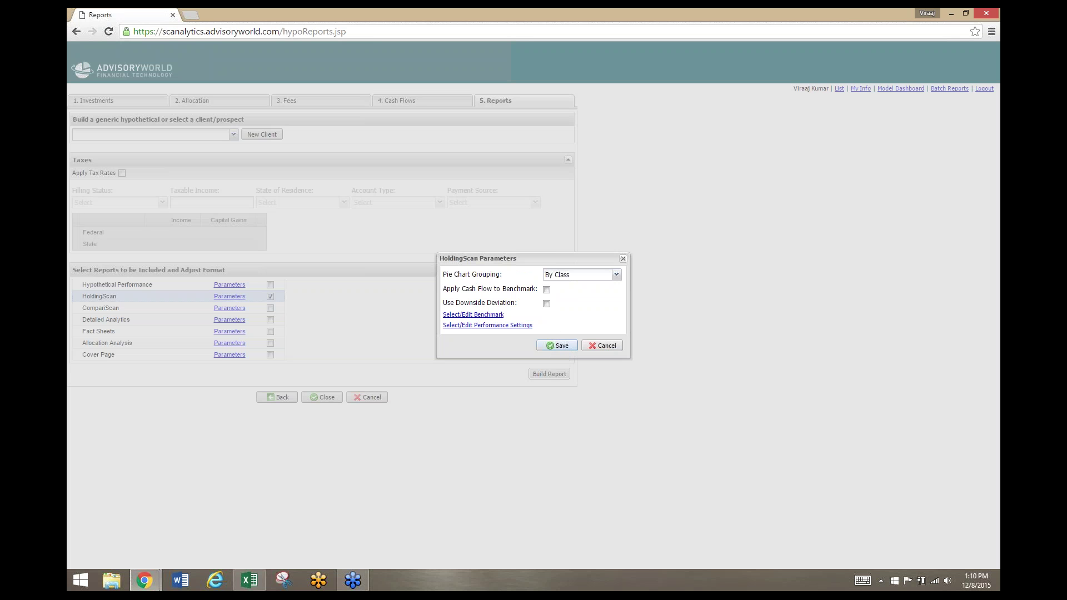
left_click(557, 346)
left_click(551, 374)
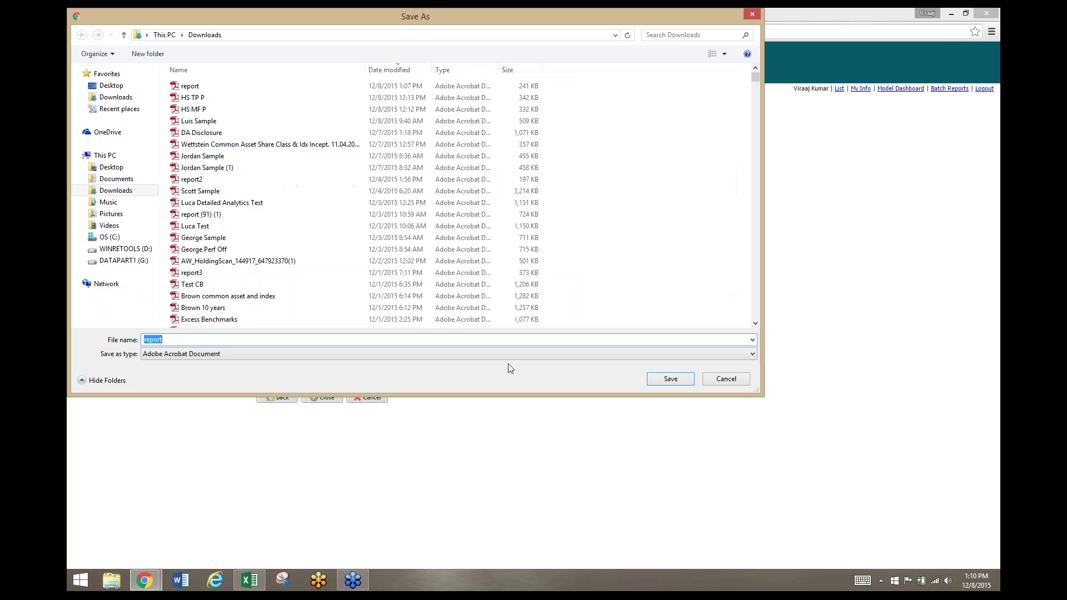
Save the HoldingScan report PDF as report2 in Downloads, replacing the existing file.
type("report2")
key("Return")
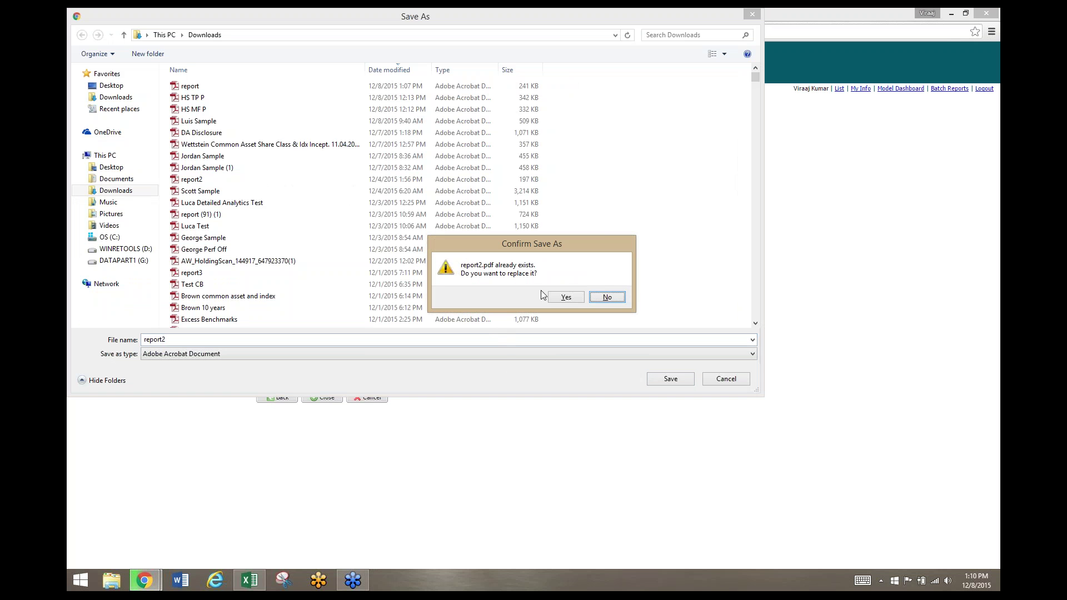
left_click(567, 297)
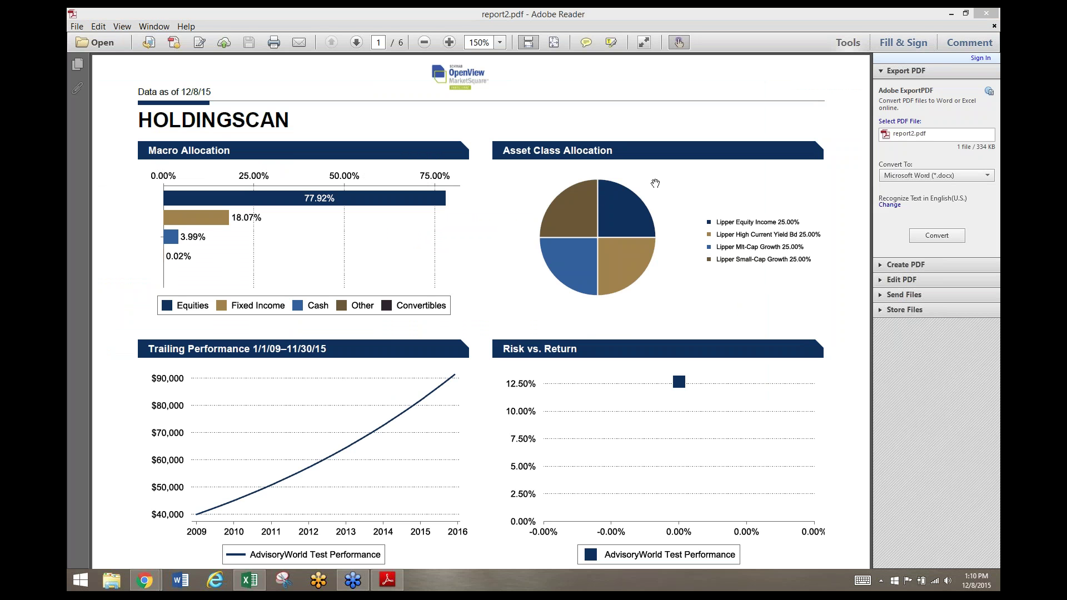
Examine the HoldingScan report's trailing performance, risk, best and worst case, and equity and fixed income sections.
left_click(505, 251)
scroll(505, 250, "down", 4)
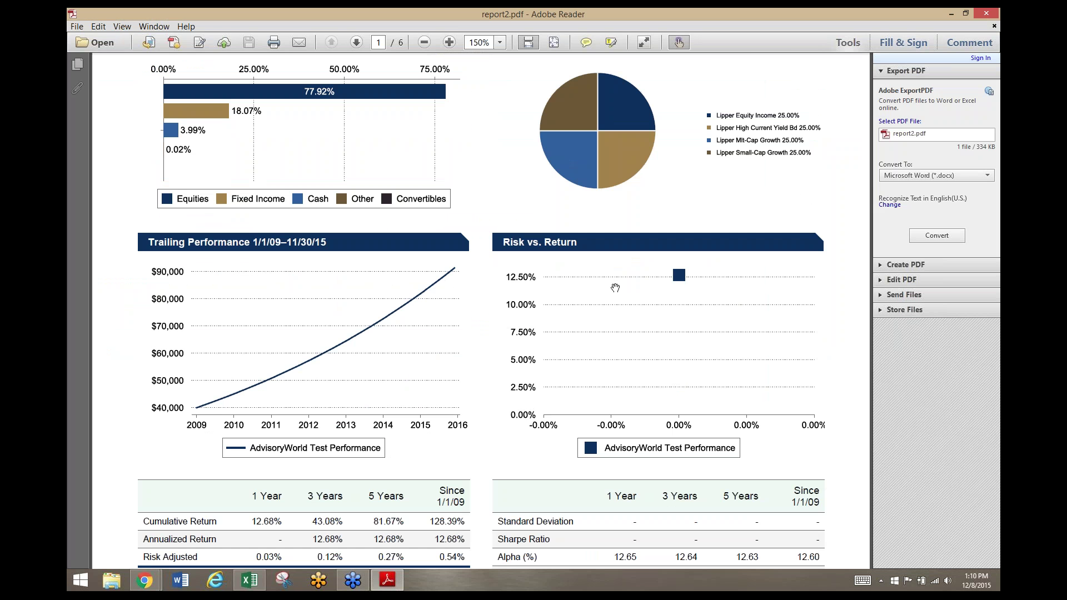
scroll(615, 287, "down", 3)
scroll(600, 288, "down", 1)
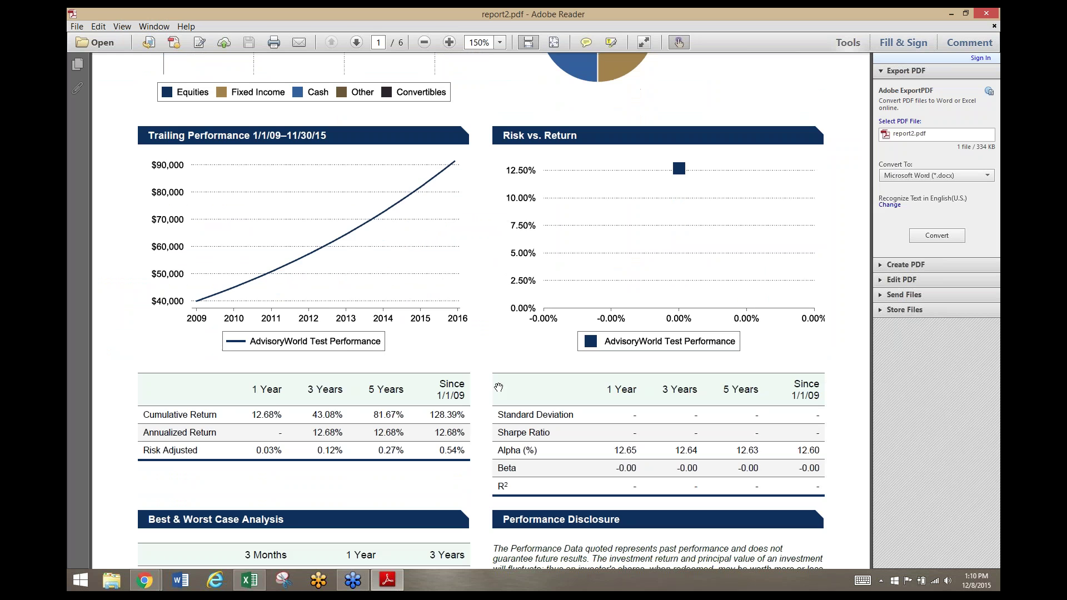
scroll(489, 385, "up", 2)
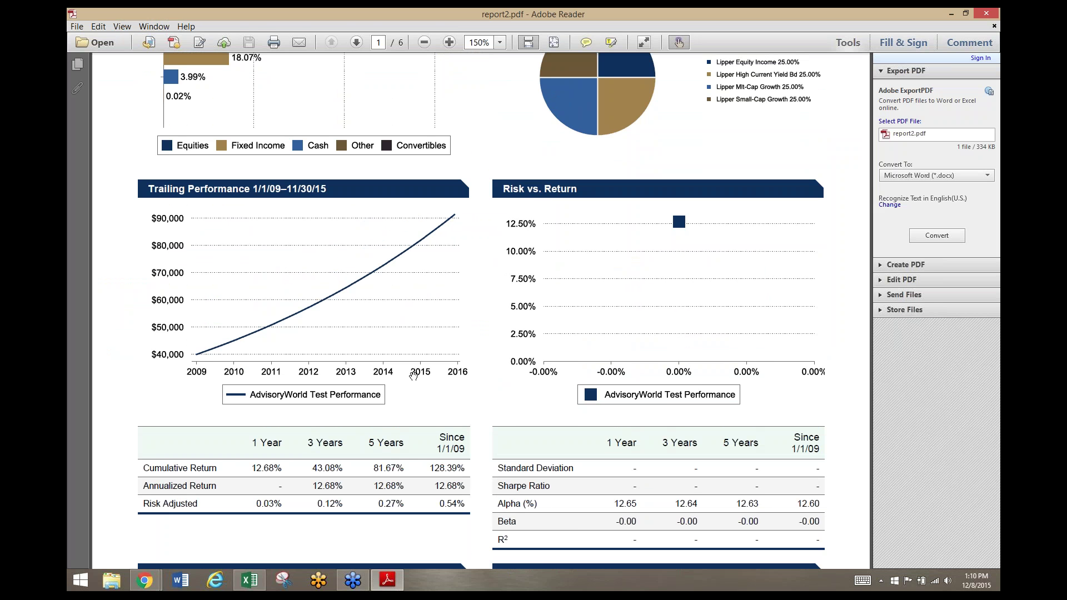
scroll(414, 376, "down", 1)
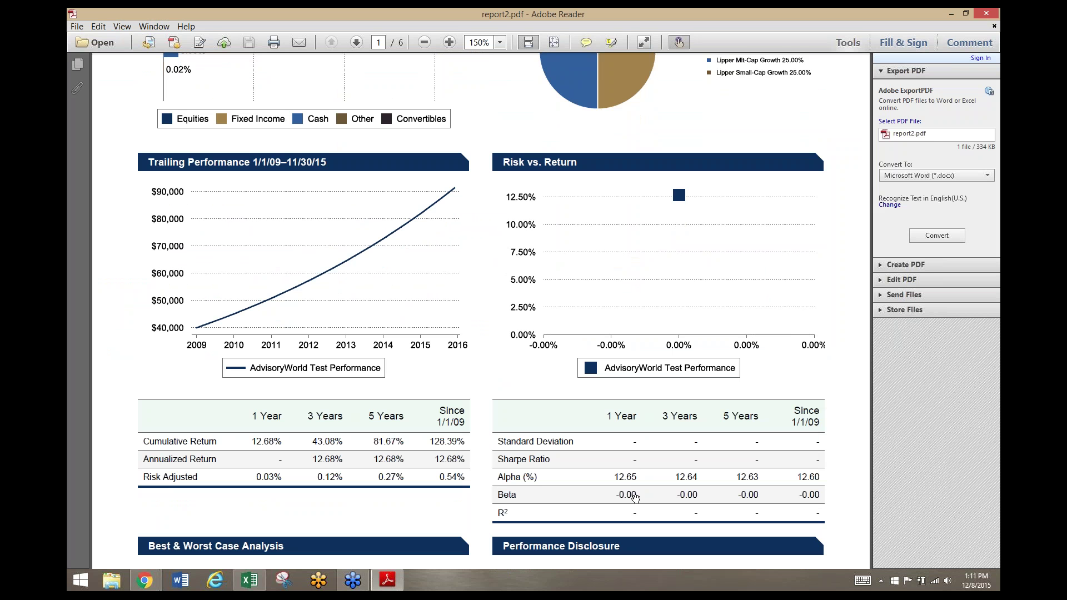
scroll(635, 496, "down", 5)
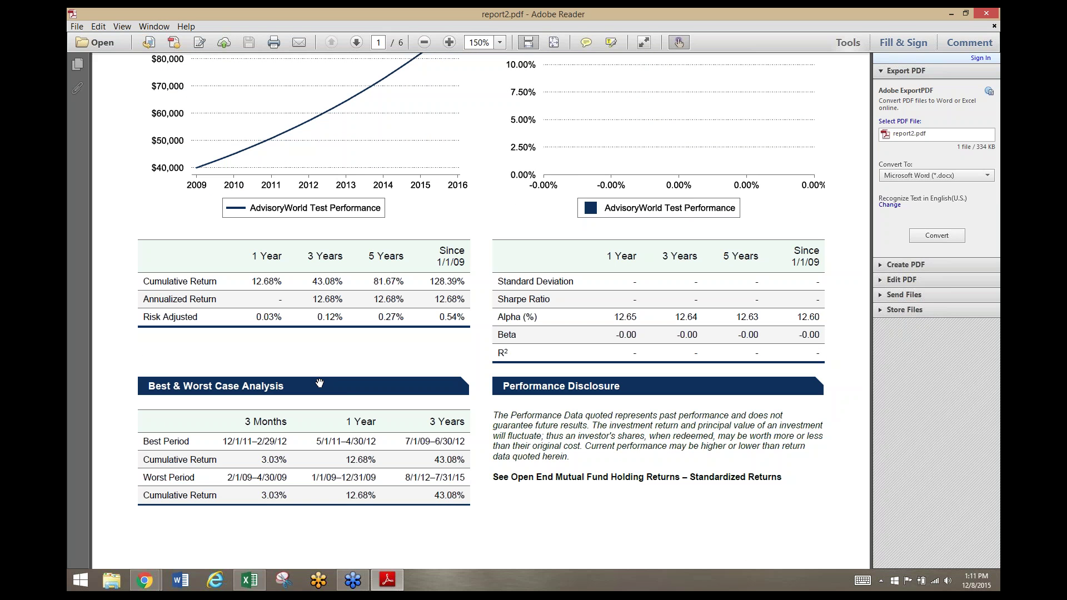
scroll(324, 387, "down", 15)
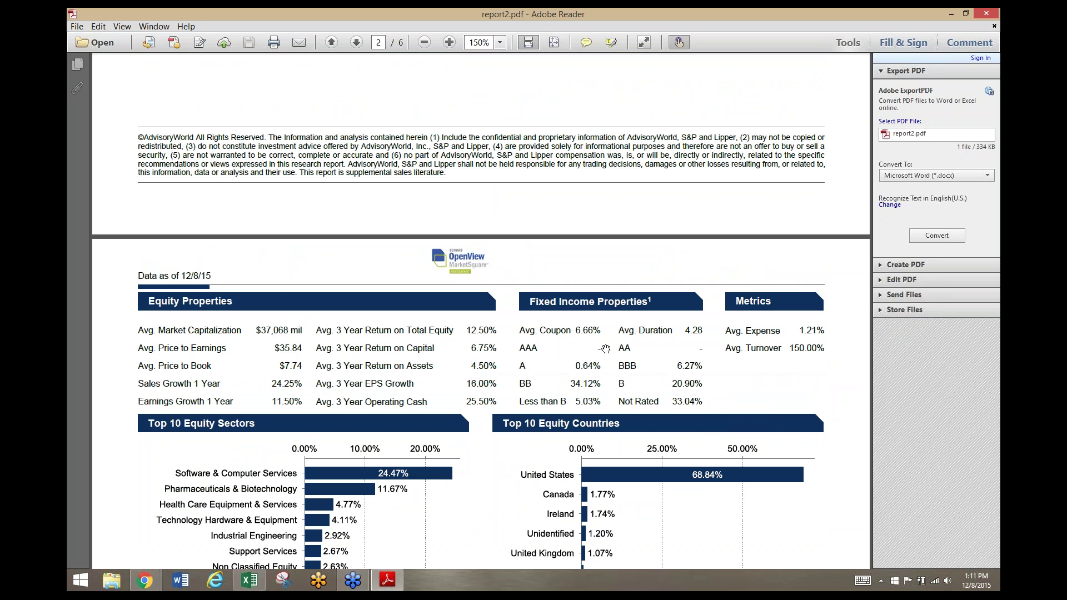
scroll(401, 303, "down", 5)
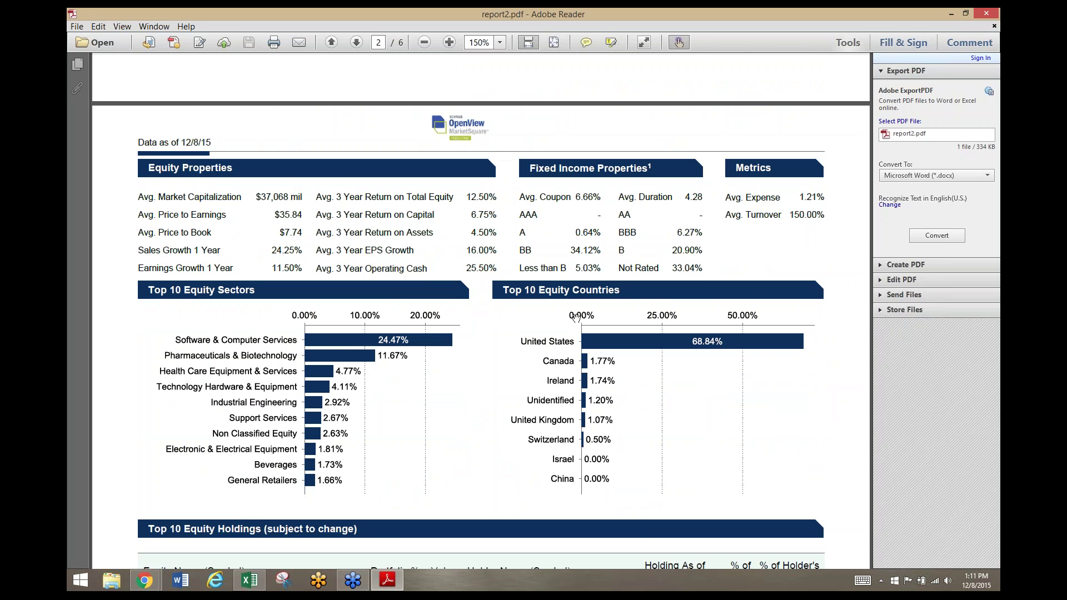
scroll(576, 317, "down", 3)
scroll(582, 511, "up", 1)
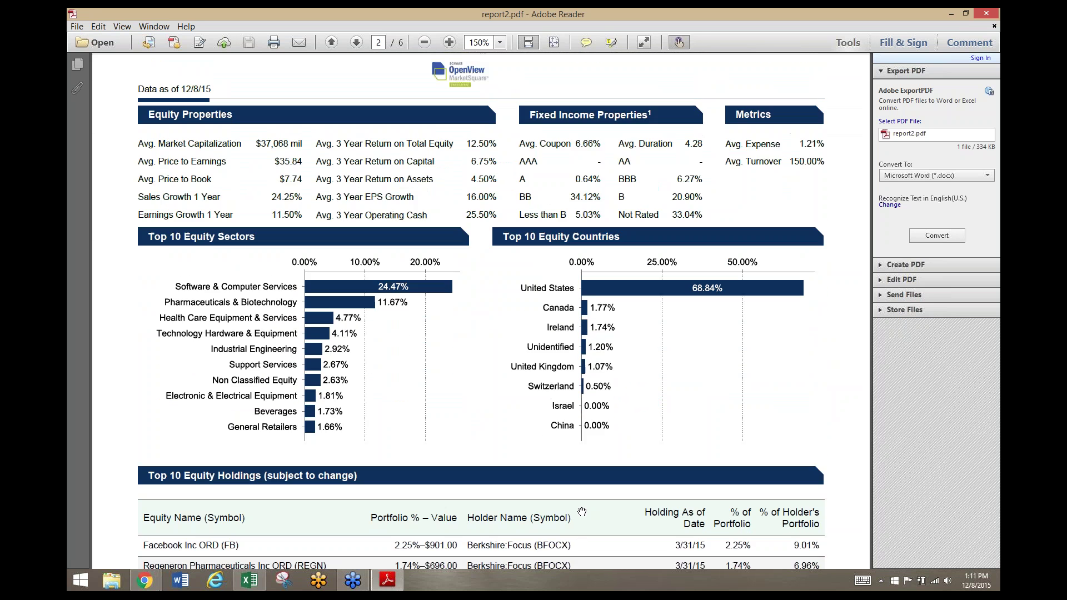
scroll(582, 511, "up", 3)
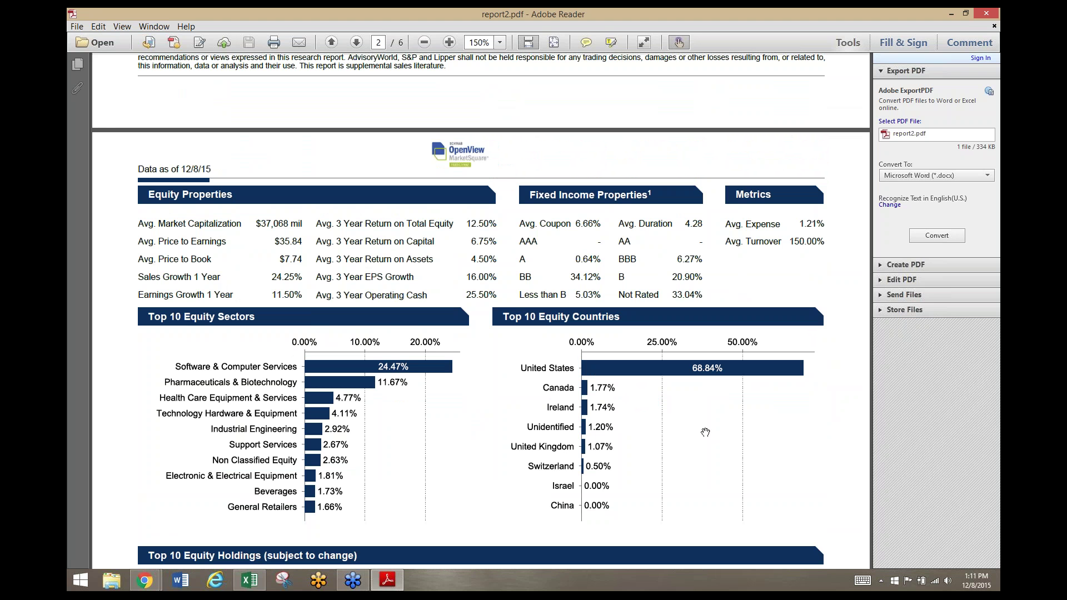
scroll(703, 431, "up", 3)
scroll(703, 430, "up", 20)
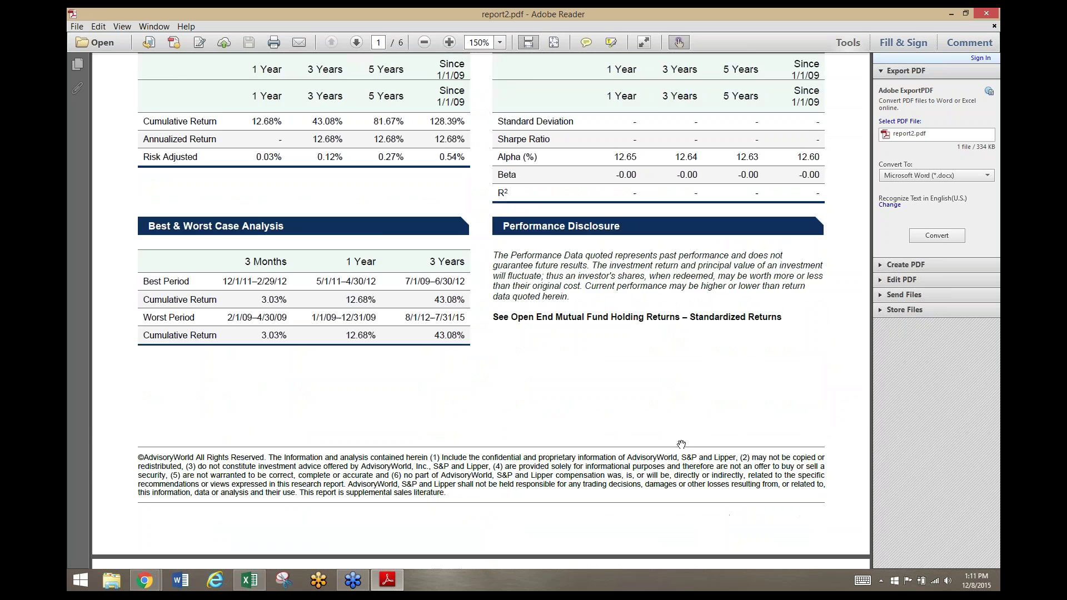
Return to the start of the HoldingScan report and close the PDF.
scroll(674, 452, "up", 7)
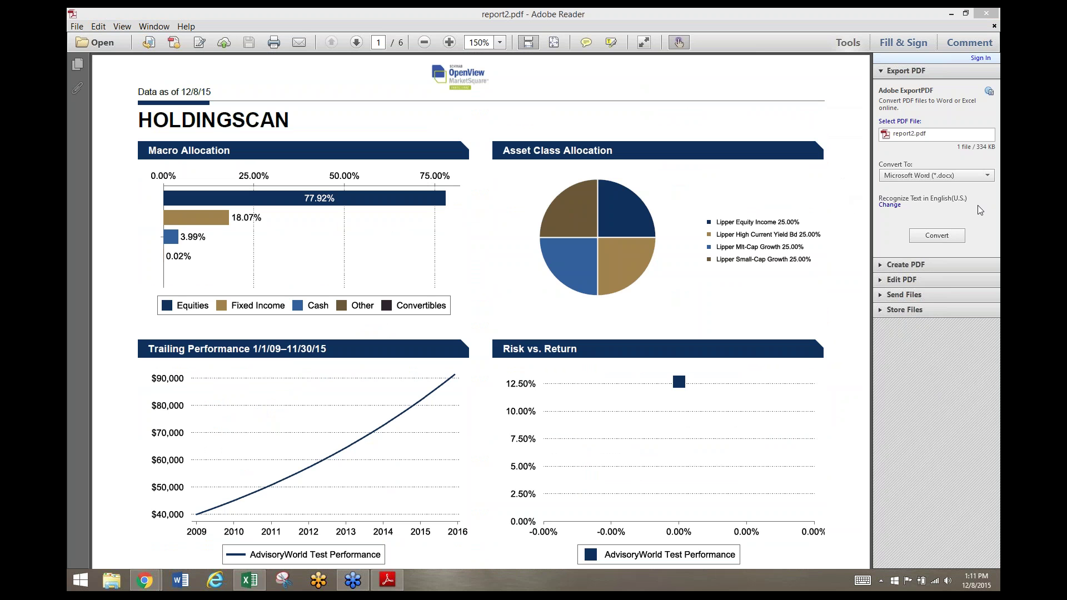
left_click(987, 14)
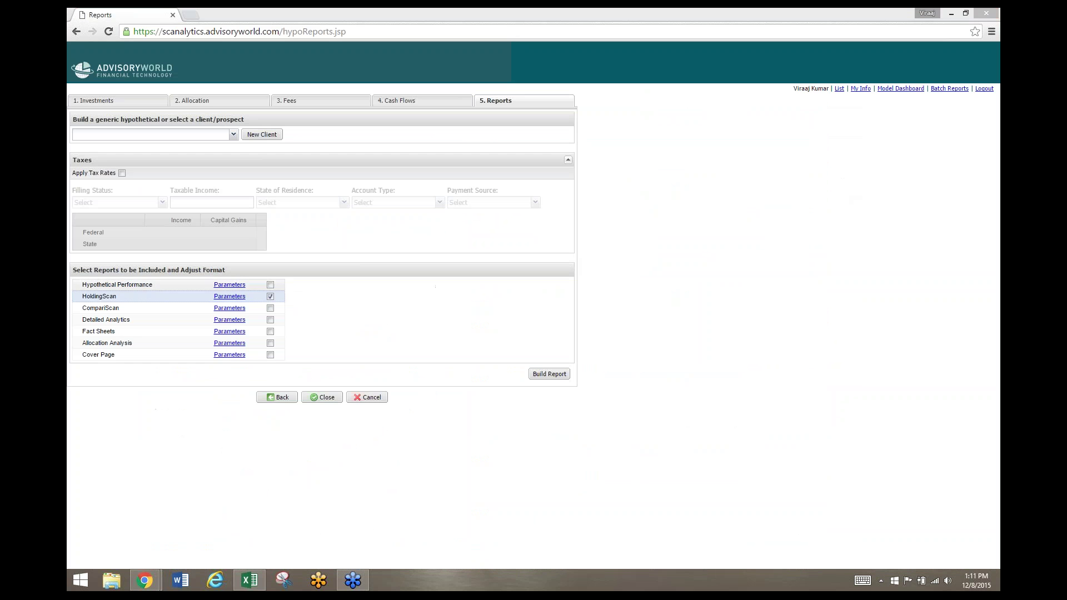
Try displaying only model net performance in the Hypothetical Performance report's performance settings, check the model performance selection, and cancel.
left_click(234, 285)
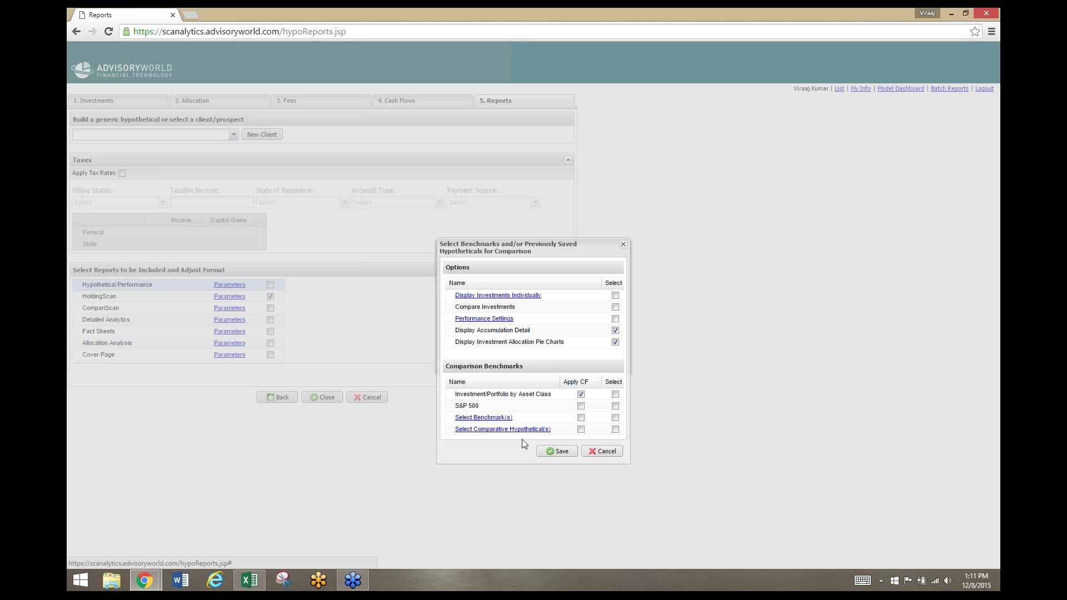
left_click(484, 319)
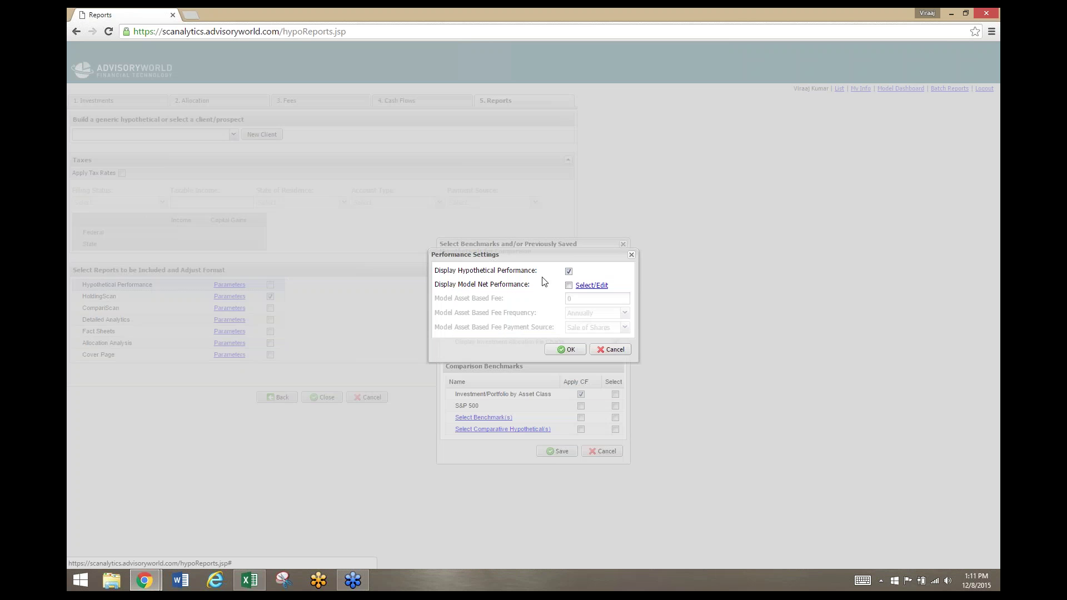
left_click(569, 271)
left_click(569, 285)
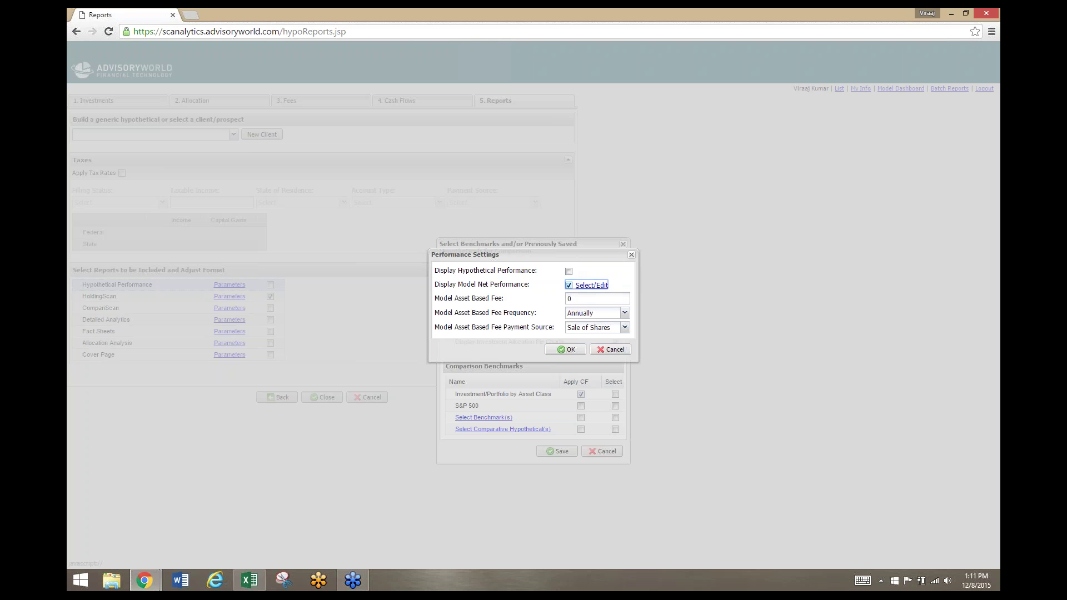
left_click(591, 285)
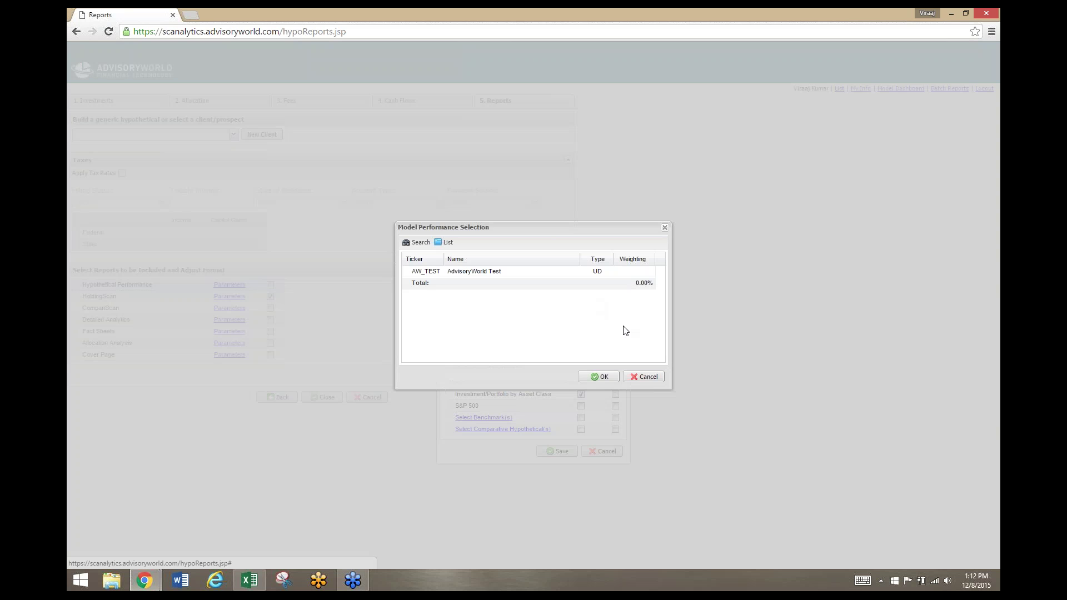
left_click(636, 378)
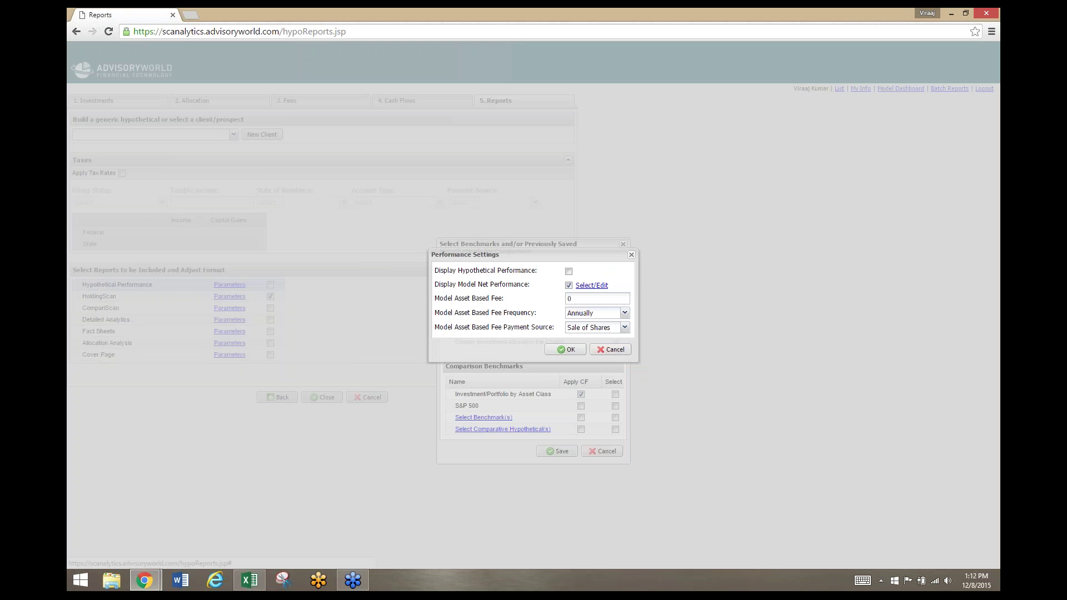
left_click(612, 348)
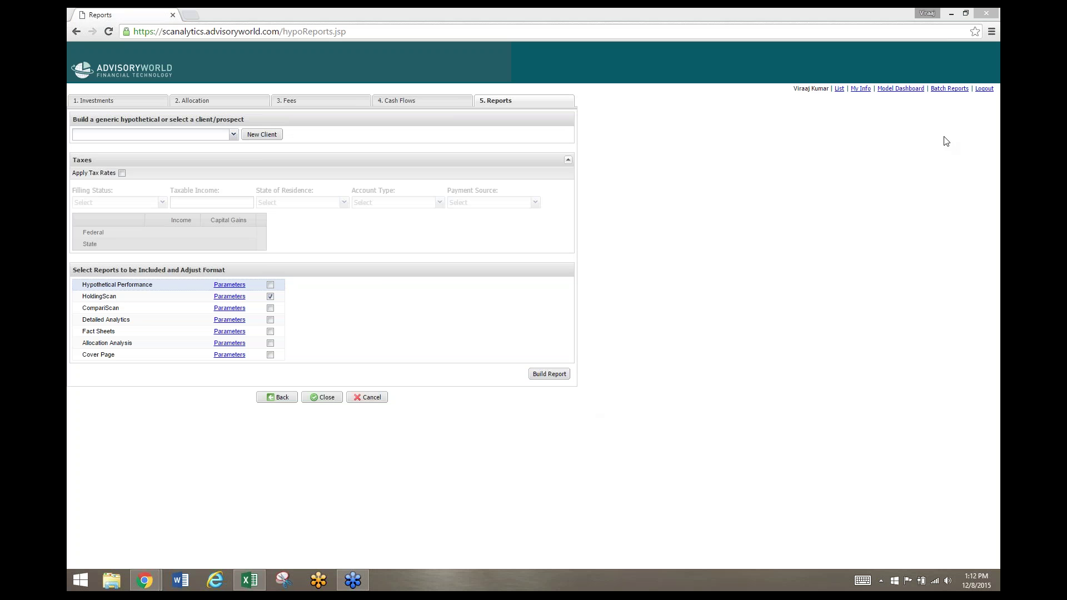
Leave Sample Model for the Analytical Illustrations list without saving changes.
left_click(950, 89)
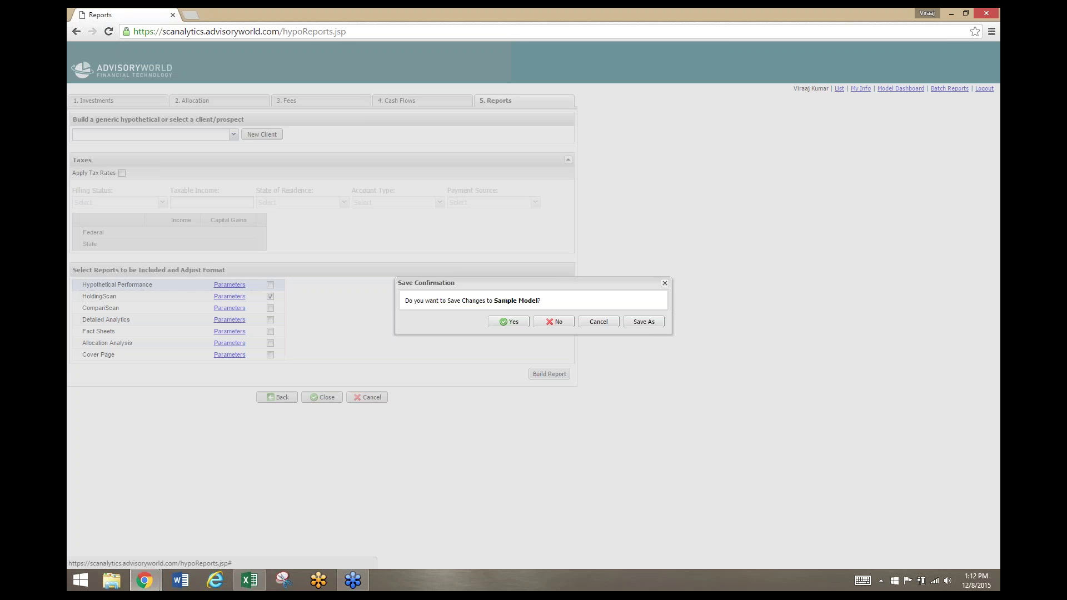
left_click(549, 322)
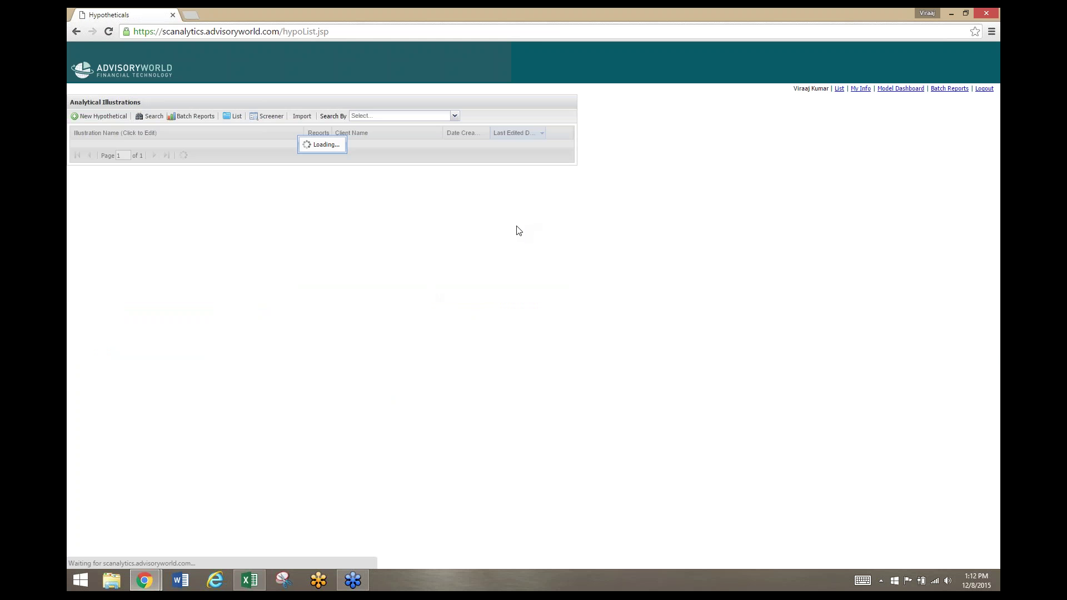
Look through the asset categories in the asset list and close it.
left_click(232, 116)
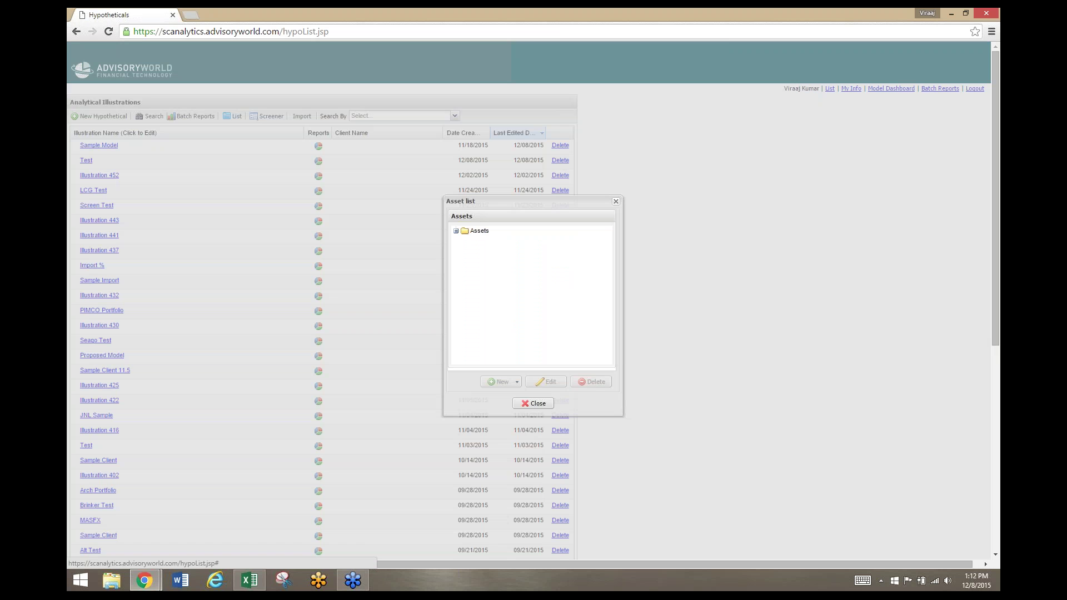
left_click(456, 231)
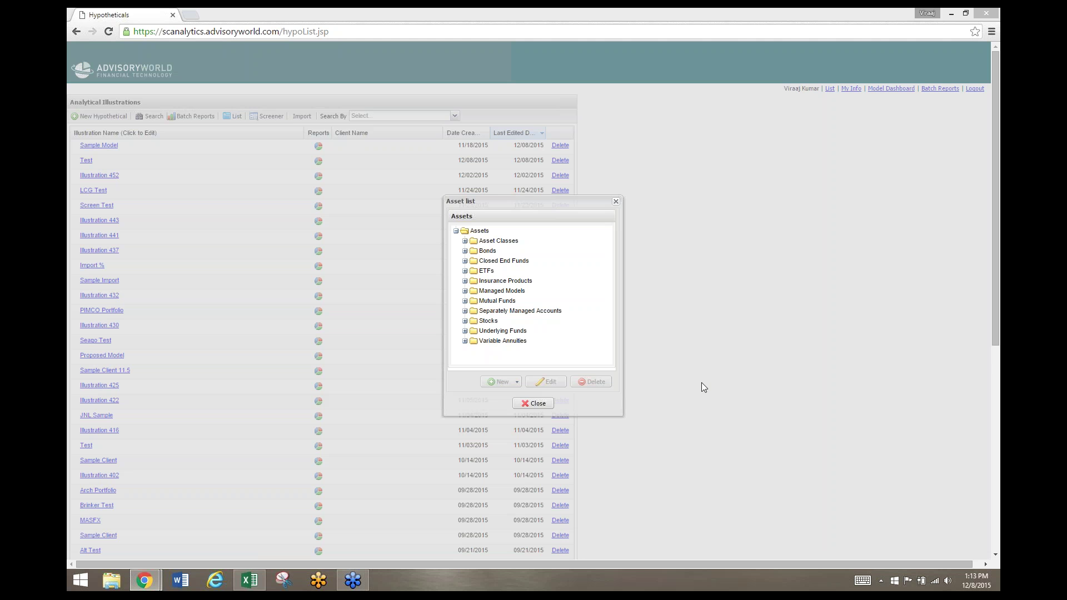
left_click(535, 406)
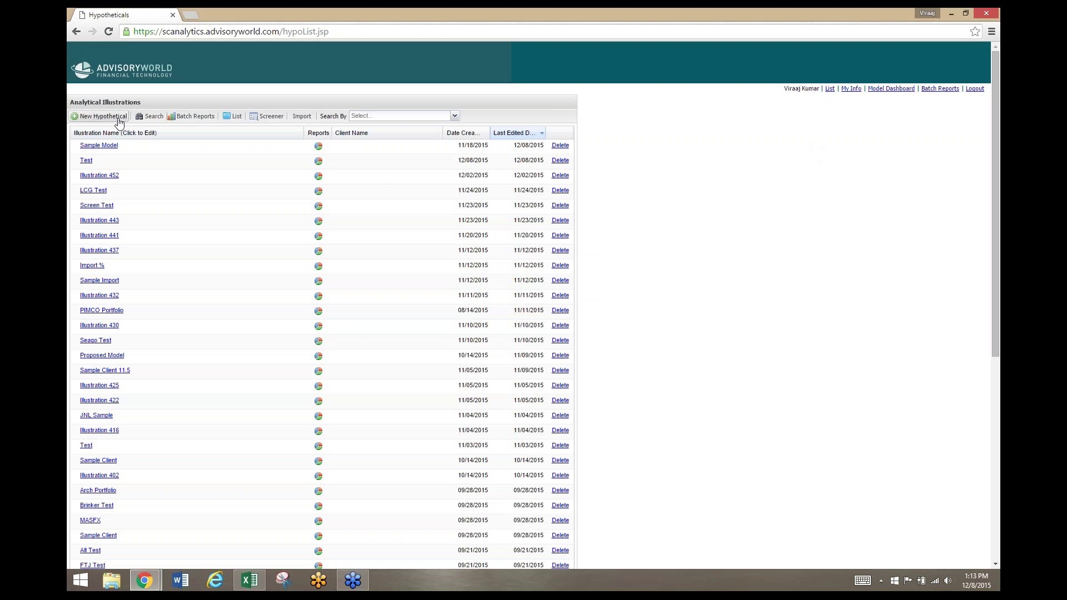
left_click(232, 117)
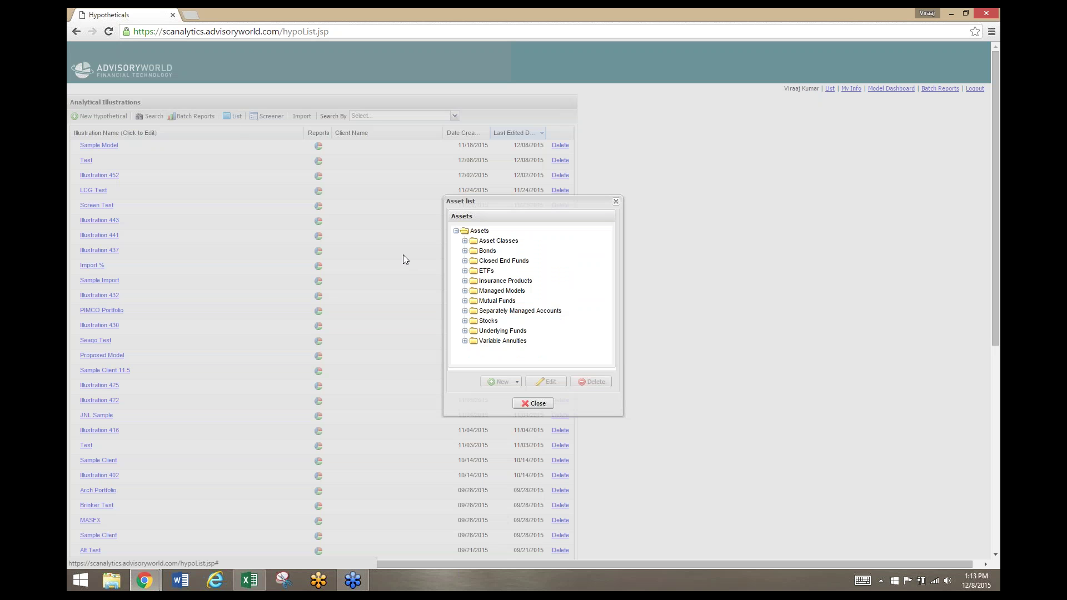
left_click(456, 231)
left_click(456, 230)
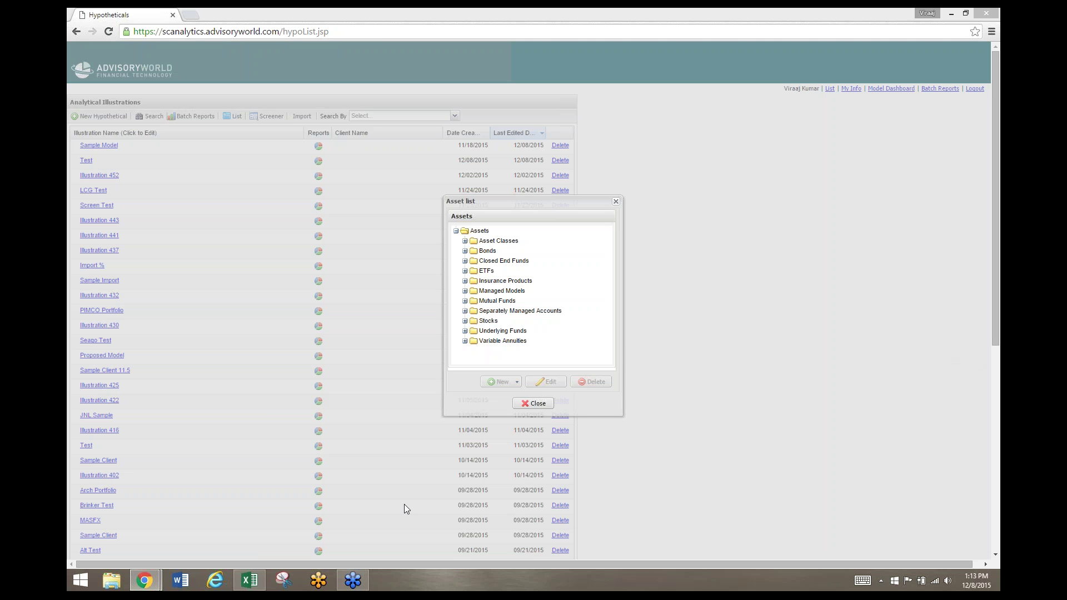
key("Escape")
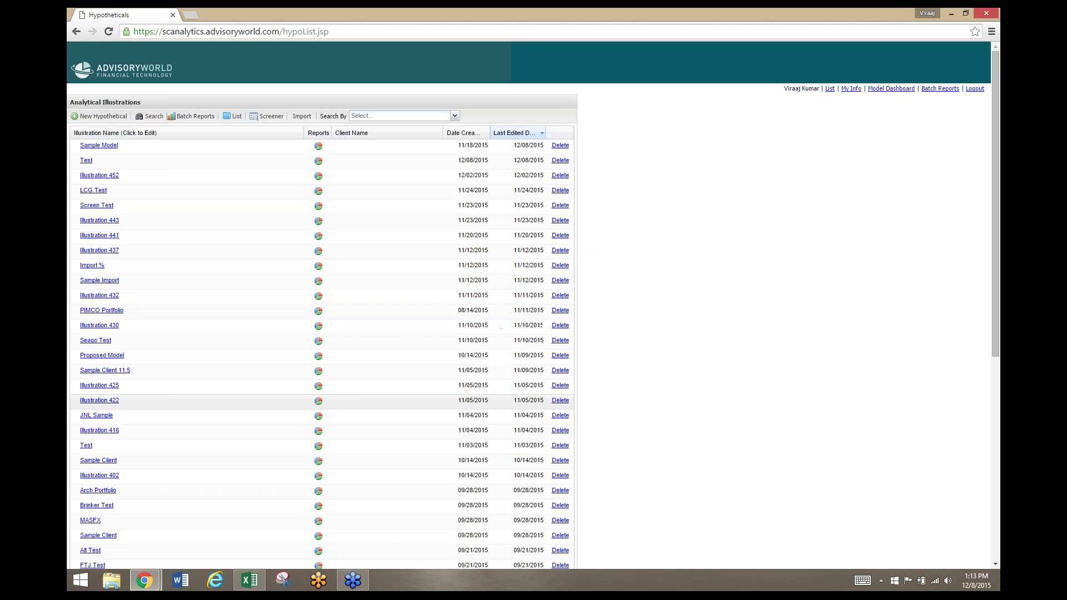
Reopen the asset list and expand the Managed Models category to view its folders.
left_click(232, 117)
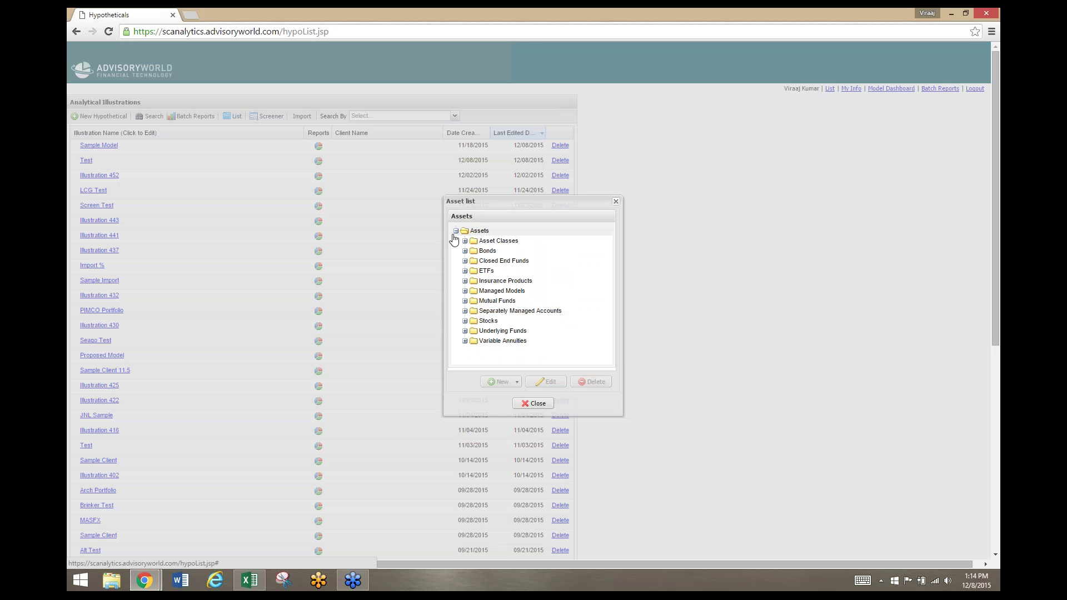
left_click(457, 231)
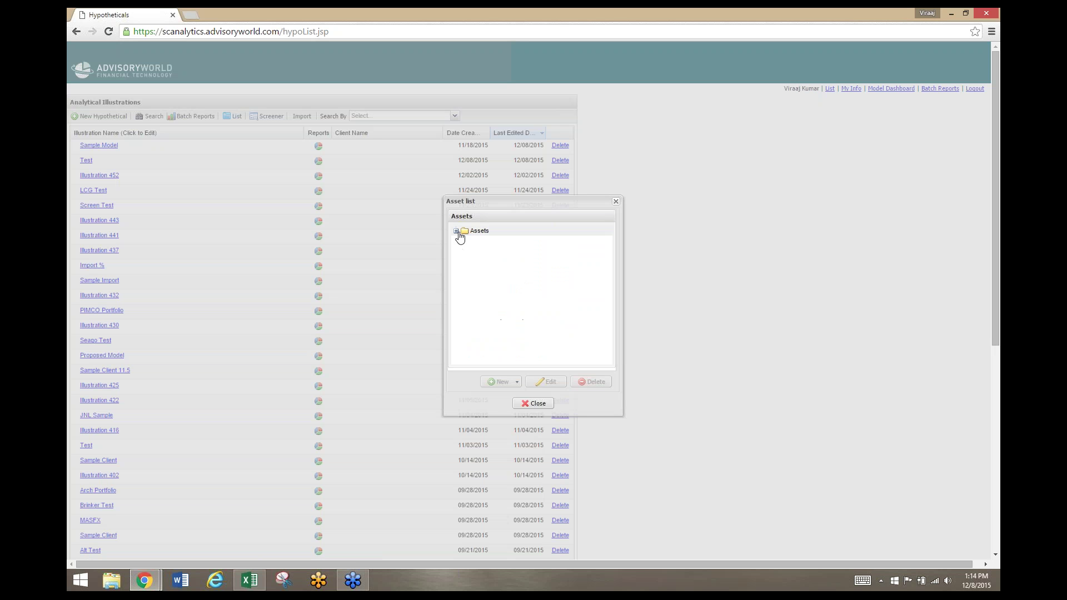
left_click(457, 232)
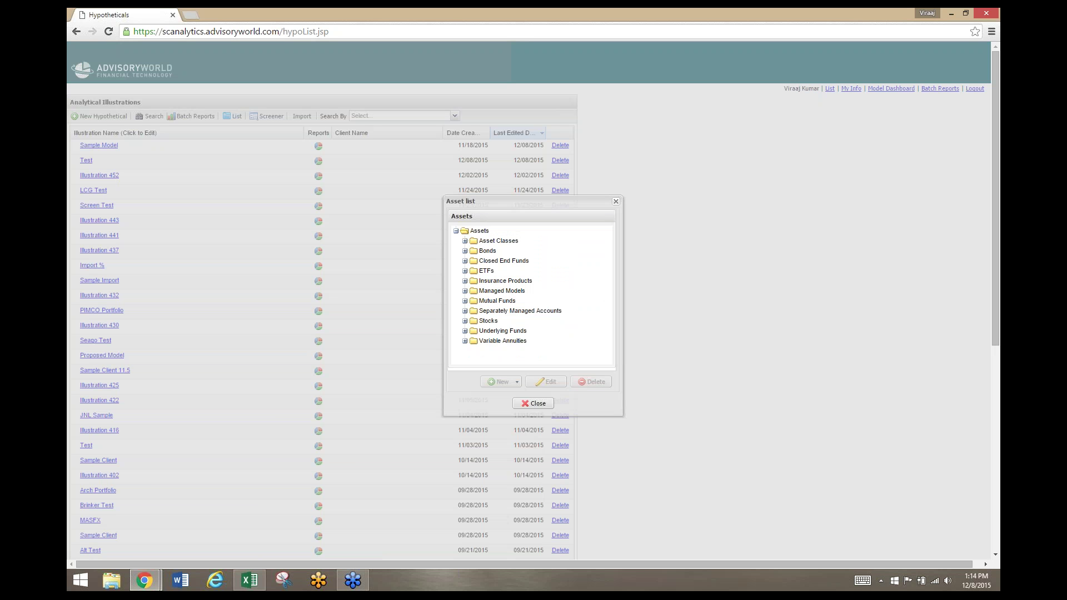
left_click(456, 233)
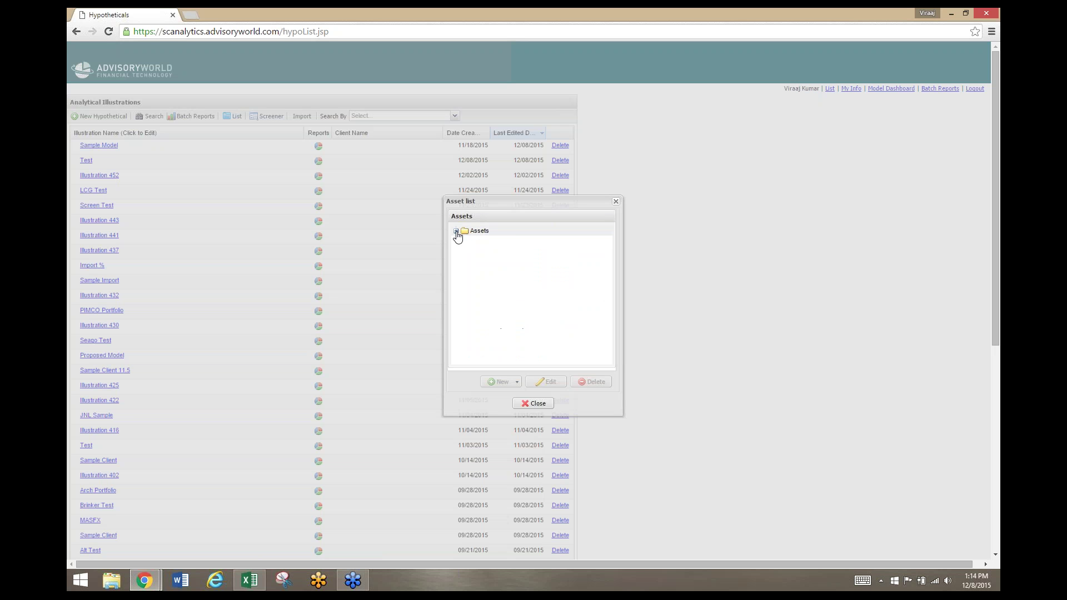
left_click(456, 233)
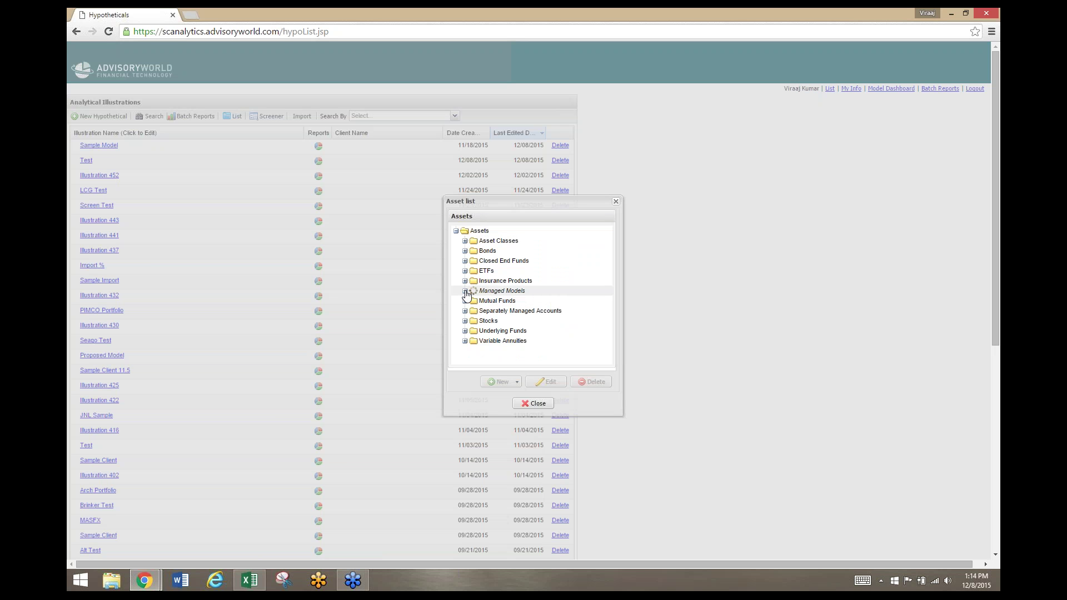
left_click(466, 292)
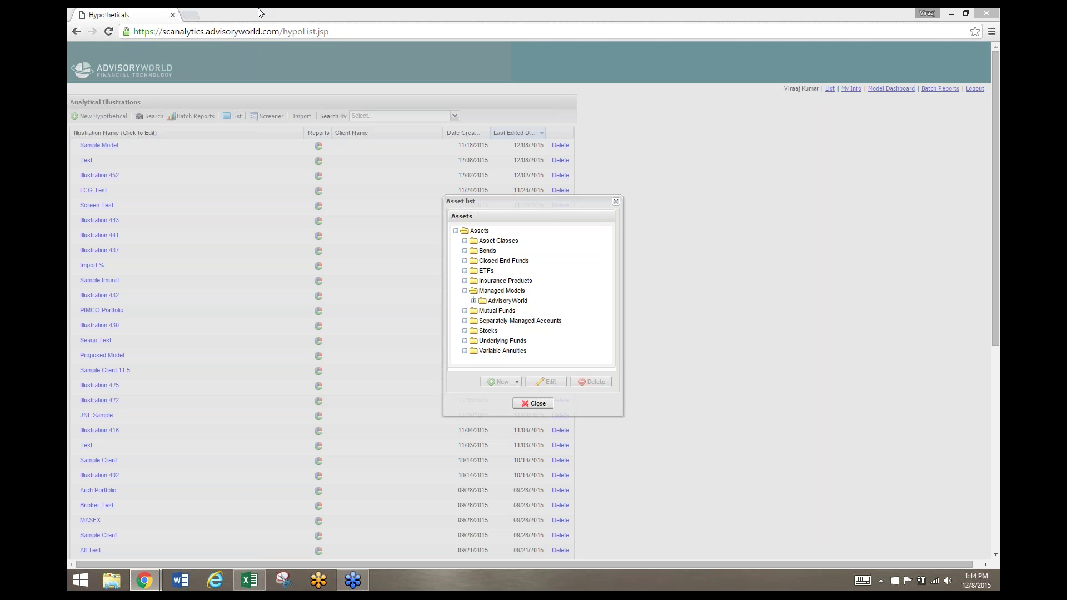
Open advisoryworld.com in a new browser tab and view the SCANalytics instructional series in its resources.
left_click(192, 15)
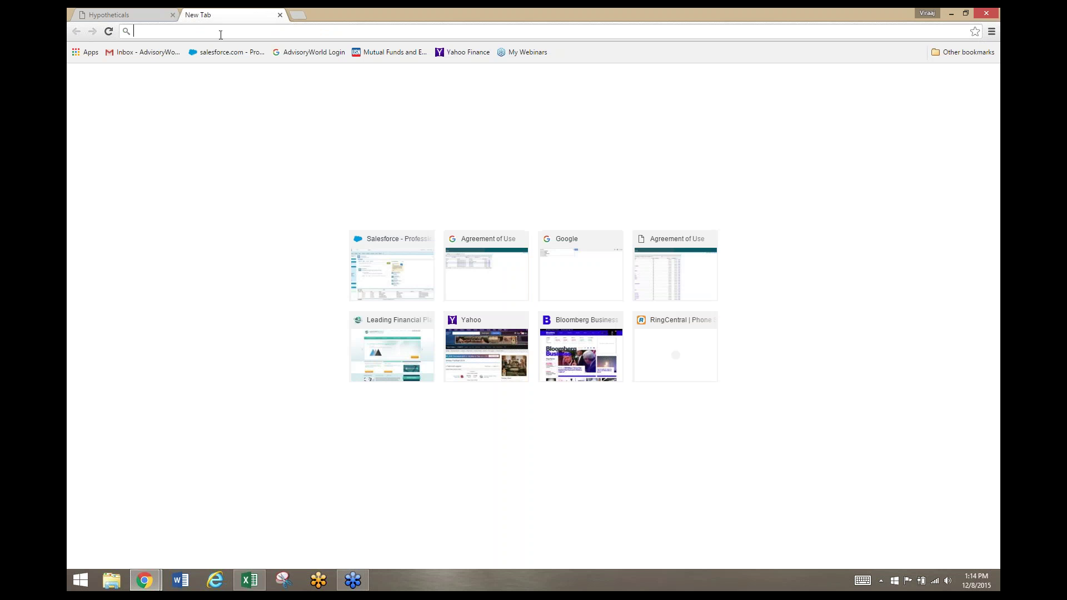
type("advisoryworld.com")
key("Return")
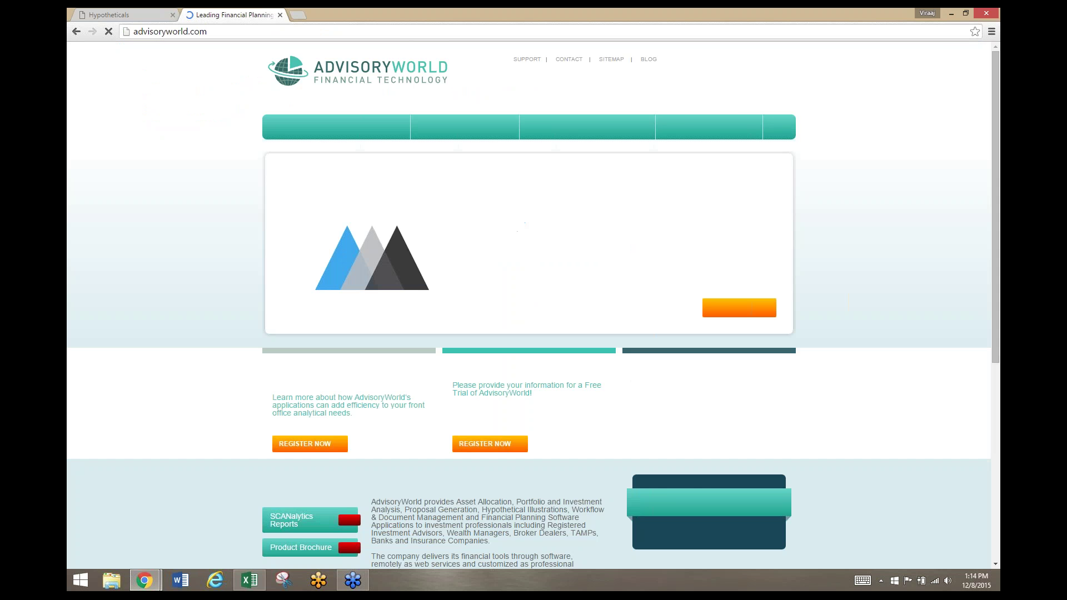
mouse_move(668, 133)
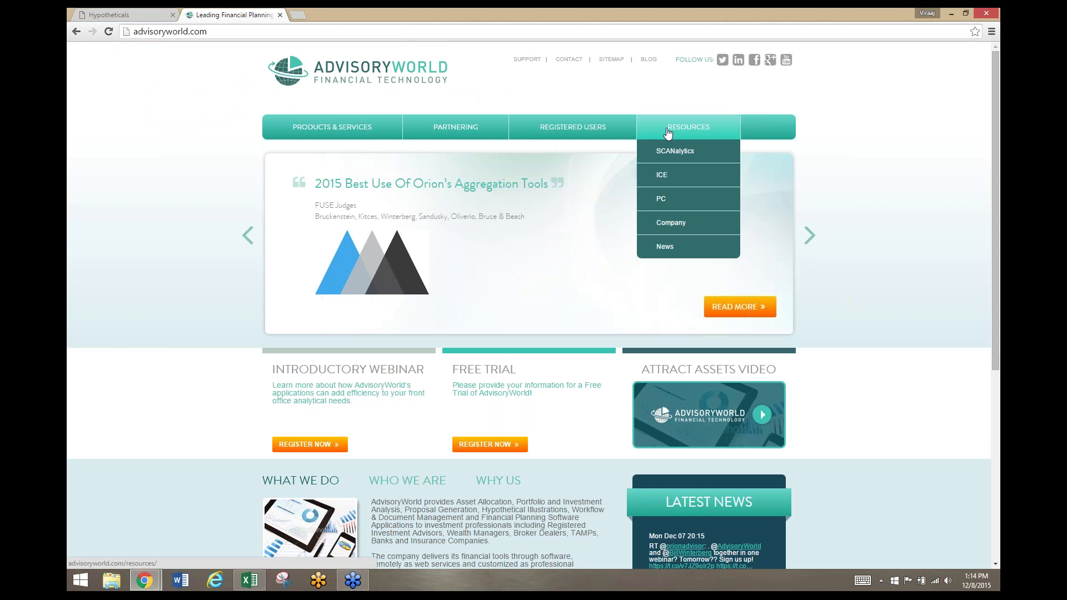
left_click(681, 161)
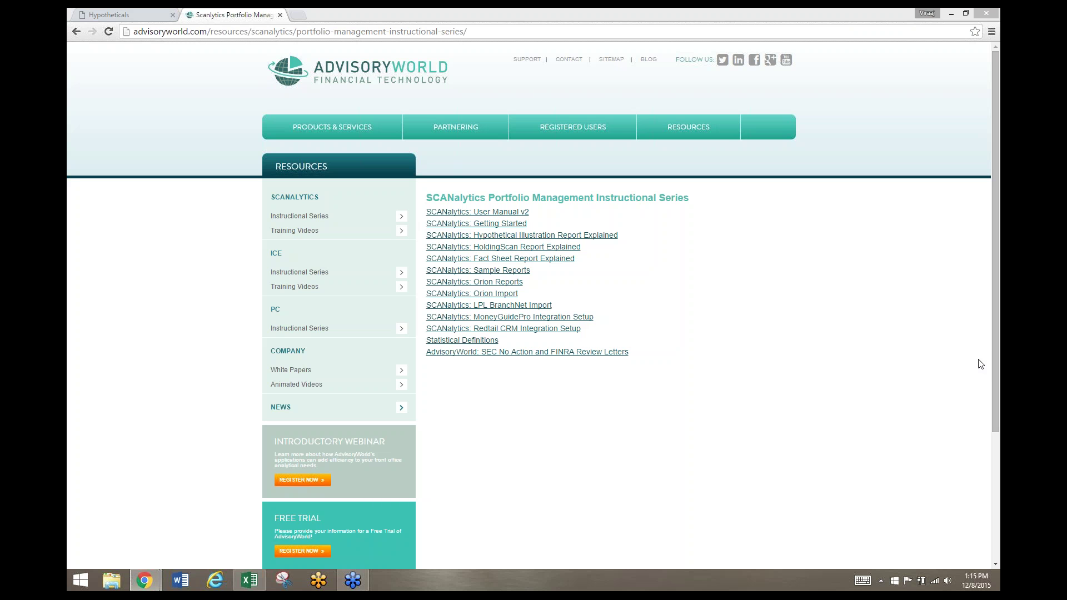
Return to the Hypotheticals page and switch to the asset_monthly_performance test12.8 workbook in Excel.
left_click(127, 13)
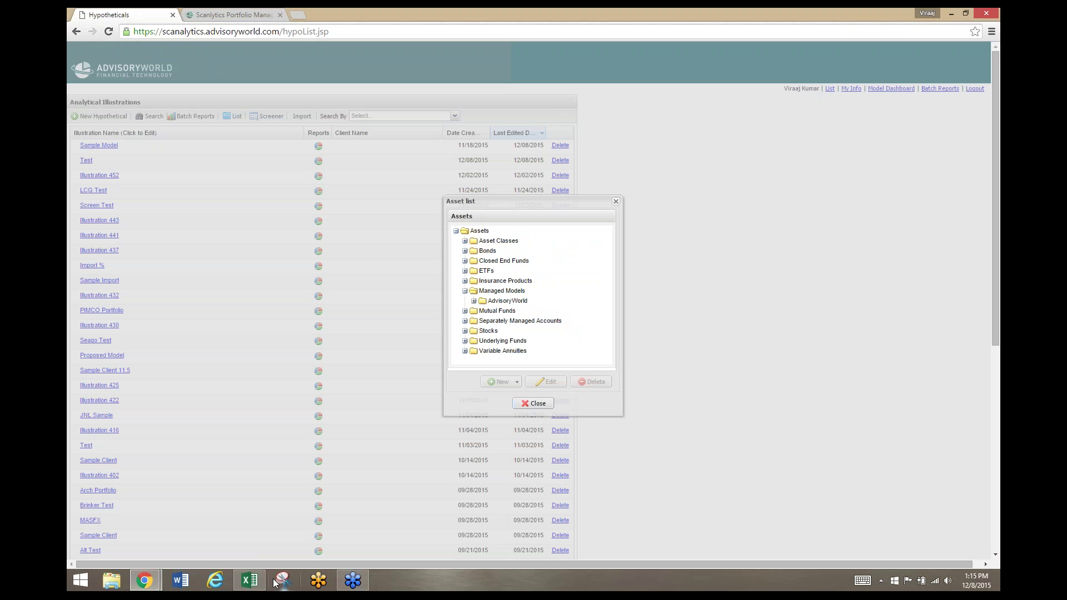
left_click(250, 582)
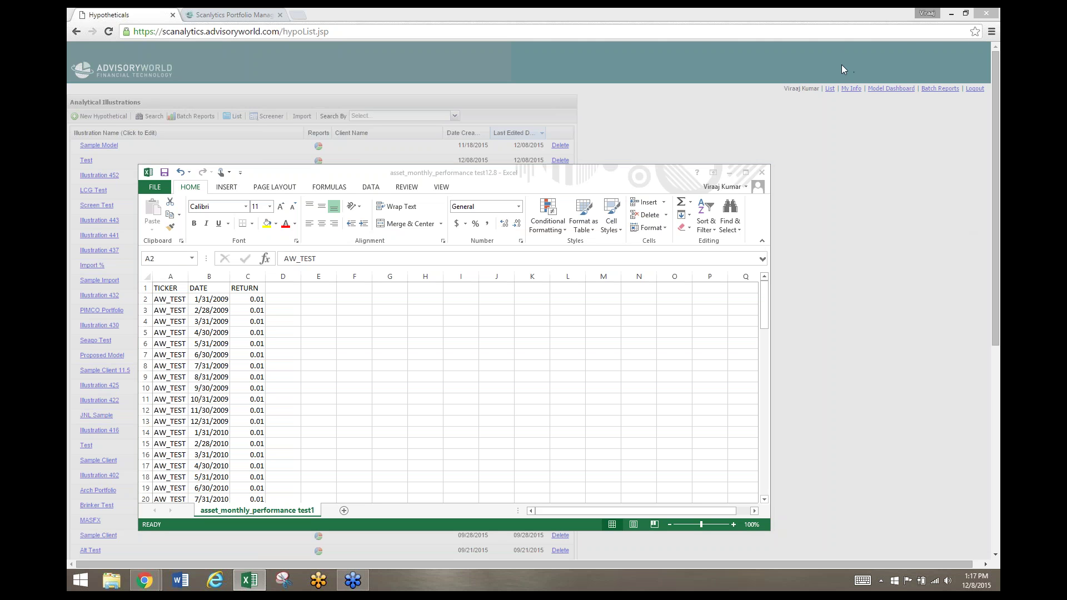
Leave the GoToWebinar session by ending the webinar for all.
left_click(997, 16)
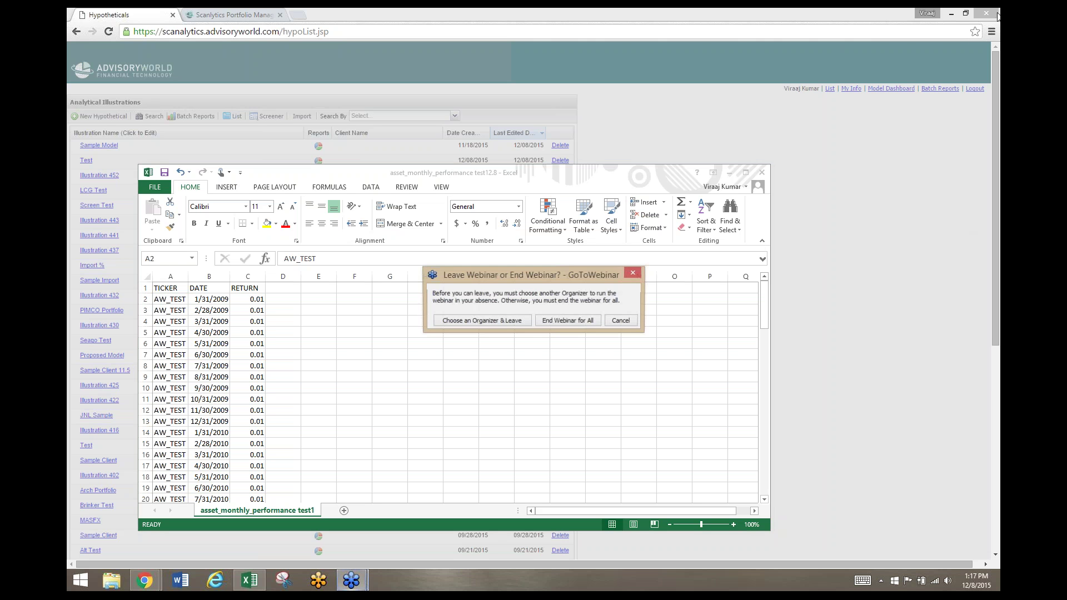
left_click(565, 321)
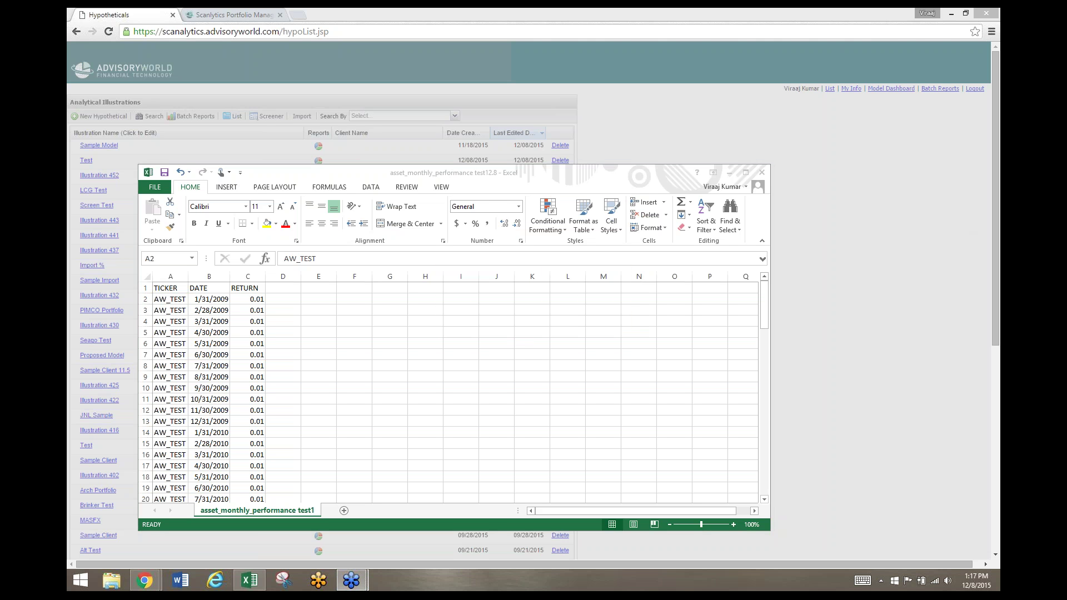